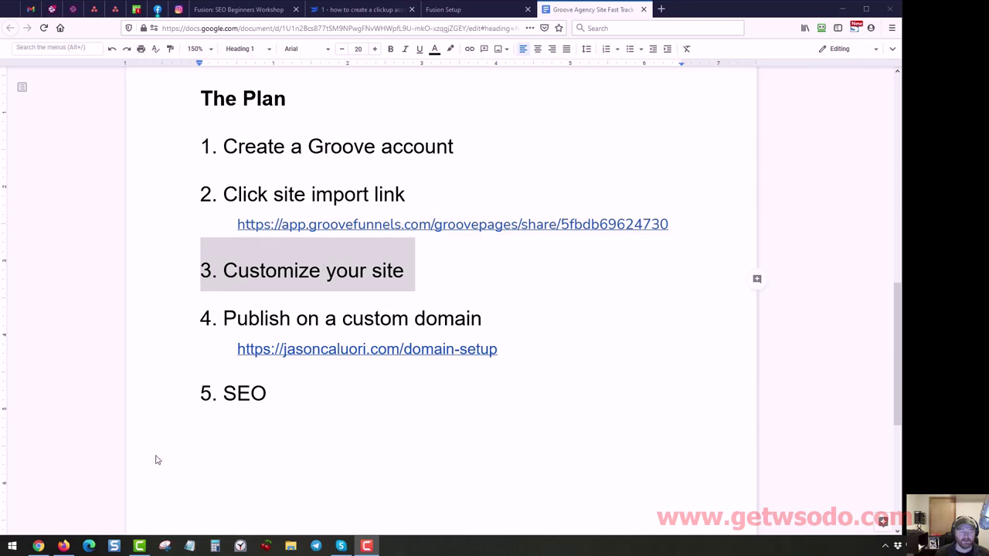
Step: Switch to Chrome with the Fusion Agency Template's Home page open in the GroovePages builder
click(45, 545)
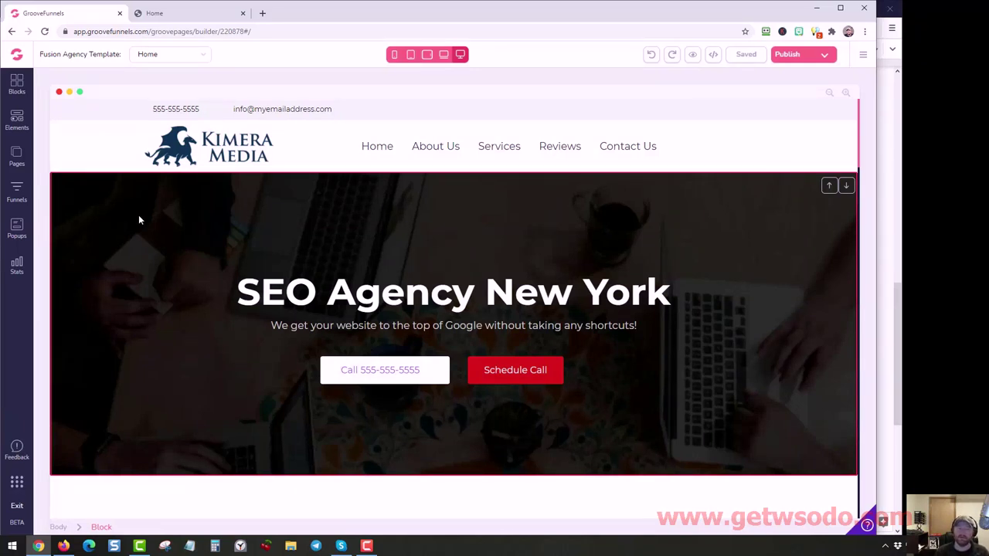
click(216, 160)
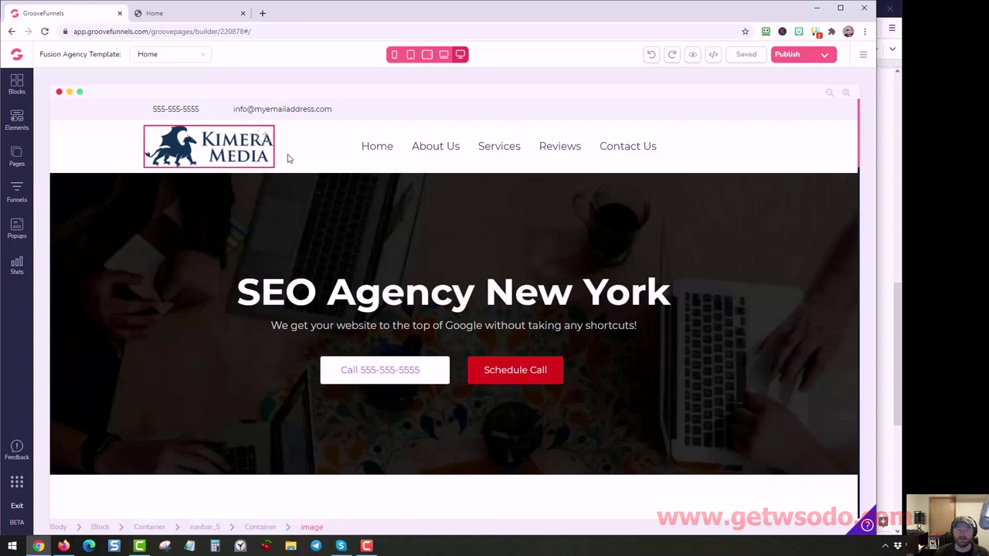
click(287, 158)
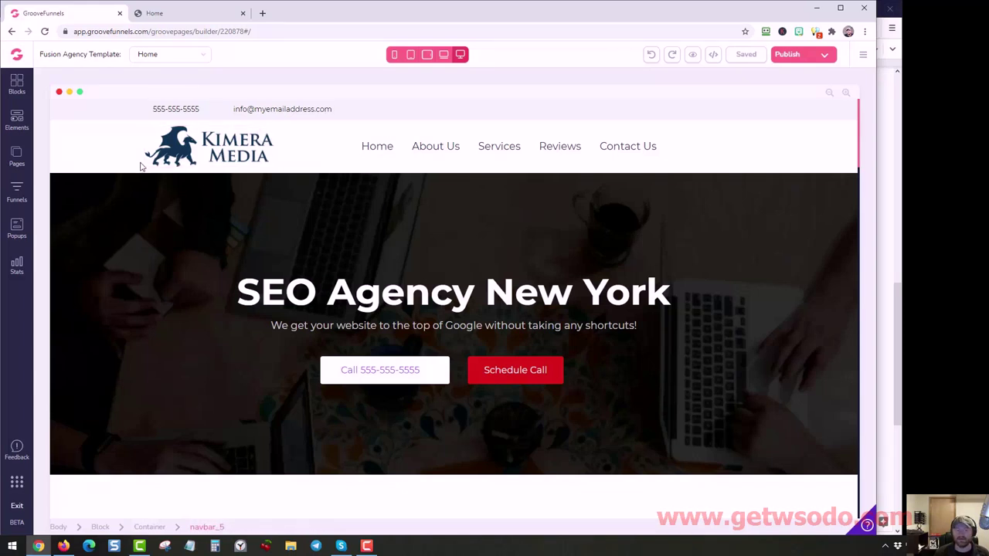
click(255, 180)
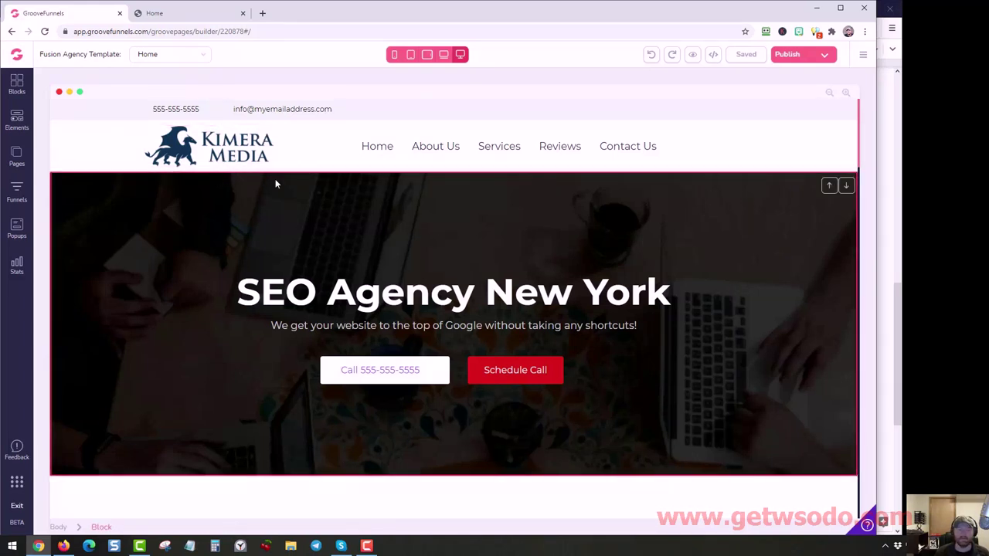
Step: Change the area code of the phone number in the Home page header to 406
click(175, 111)
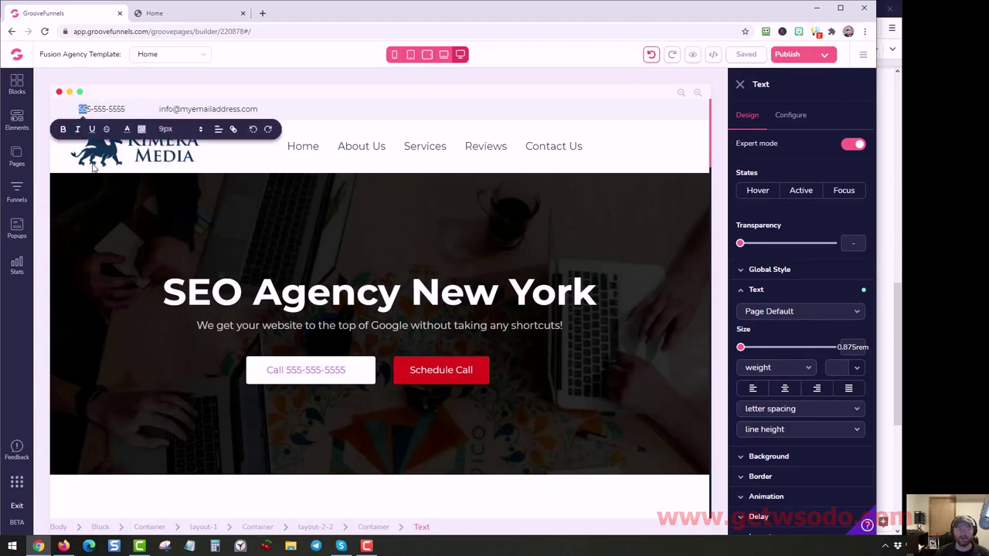
click(110, 109)
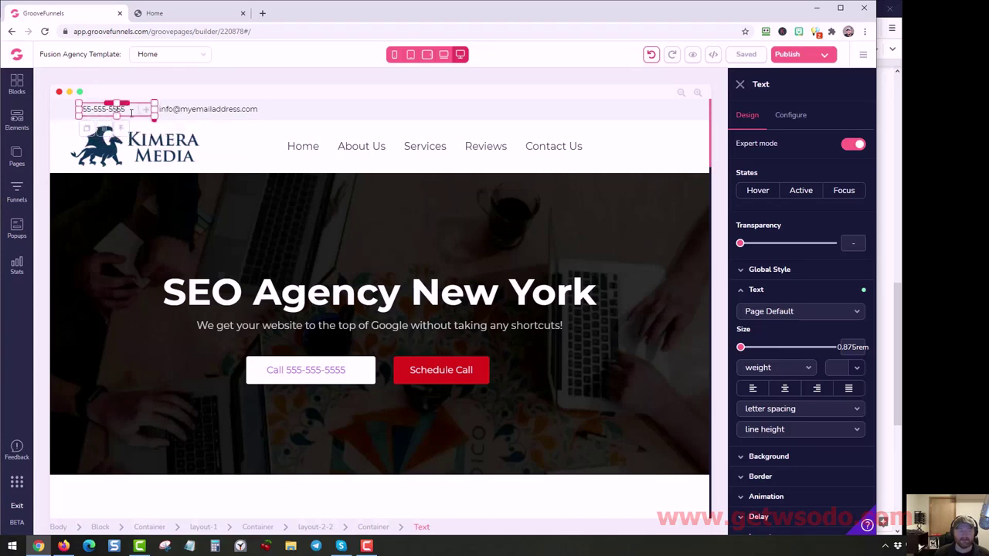
double_click(90, 108)
click(90, 109)
double_click(84, 109)
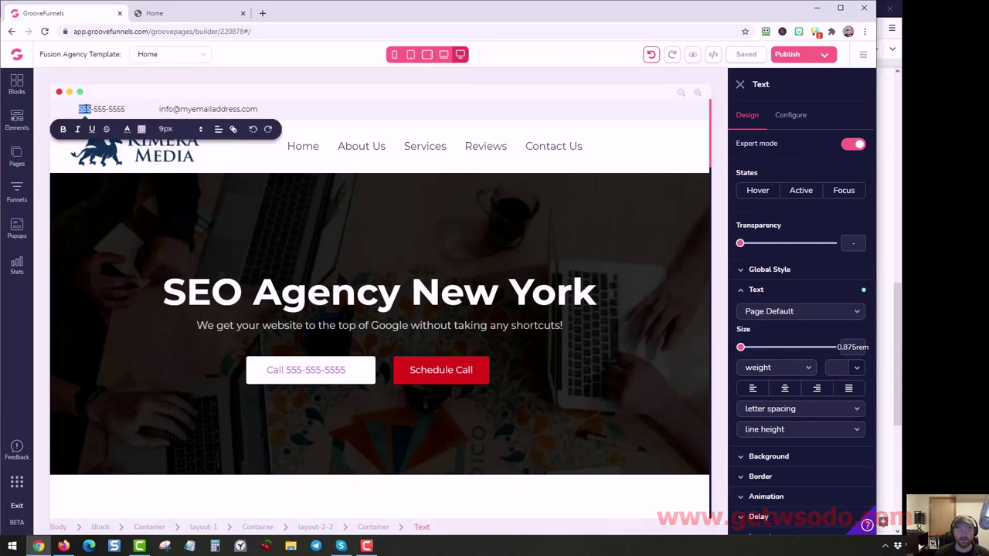
text(416)
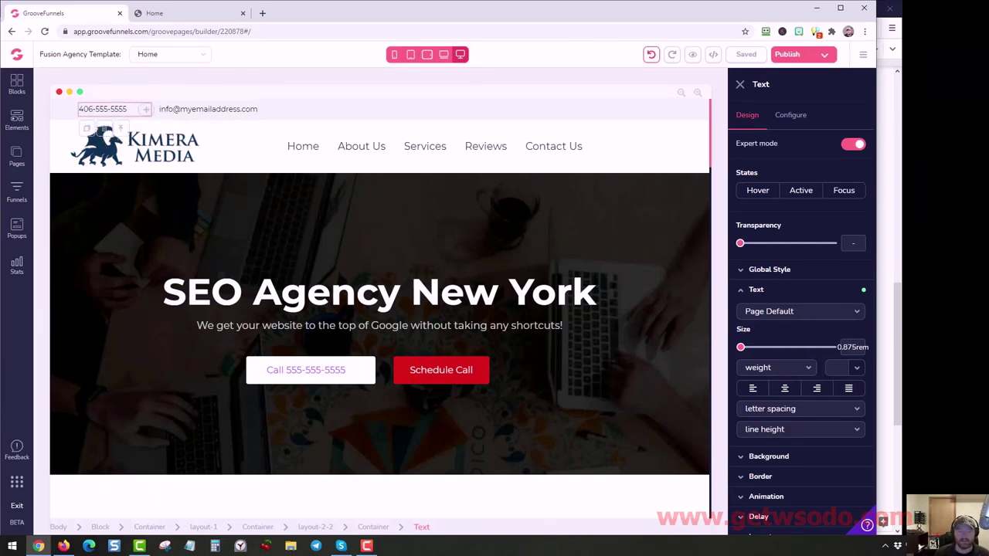
Step: Make the header phone number a click-to-call link by prefixing that number with tel:+1 in its link address
triple_click(108, 109)
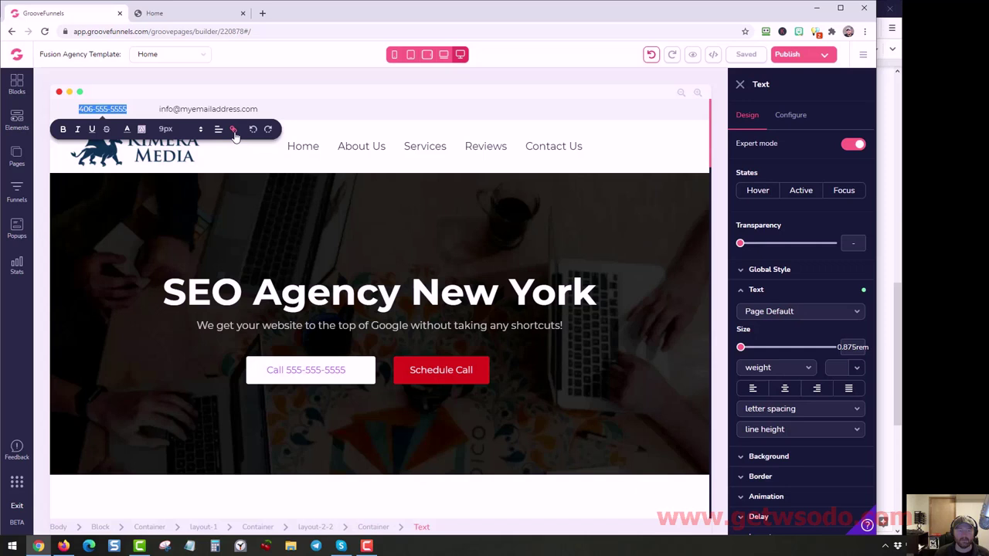
click(233, 130)
text(406-555-5555)
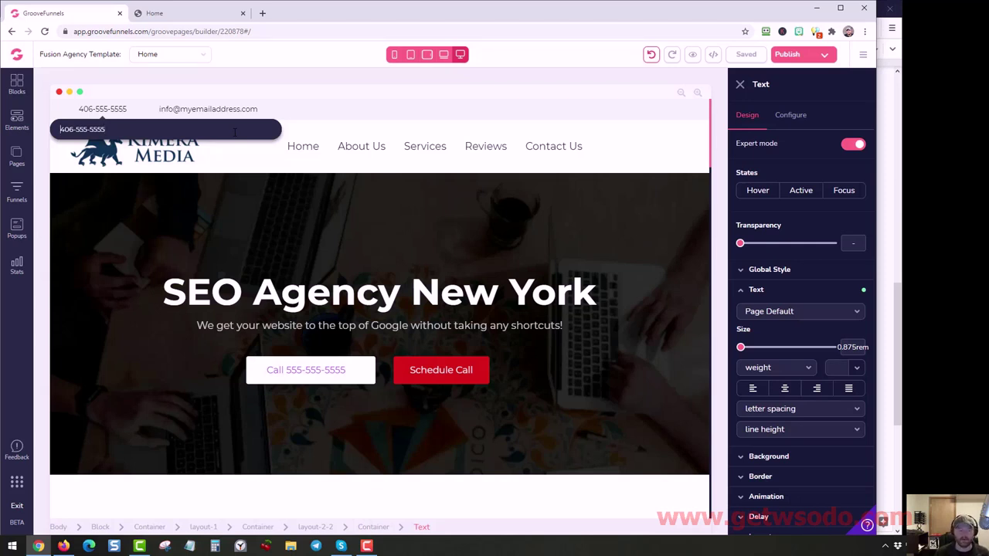
text(tel:+1)
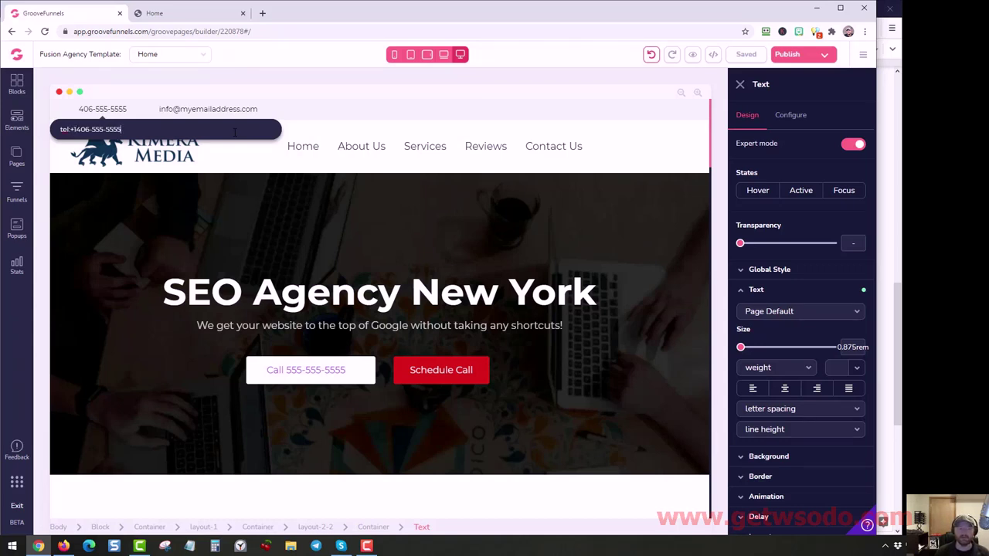
key(Return)
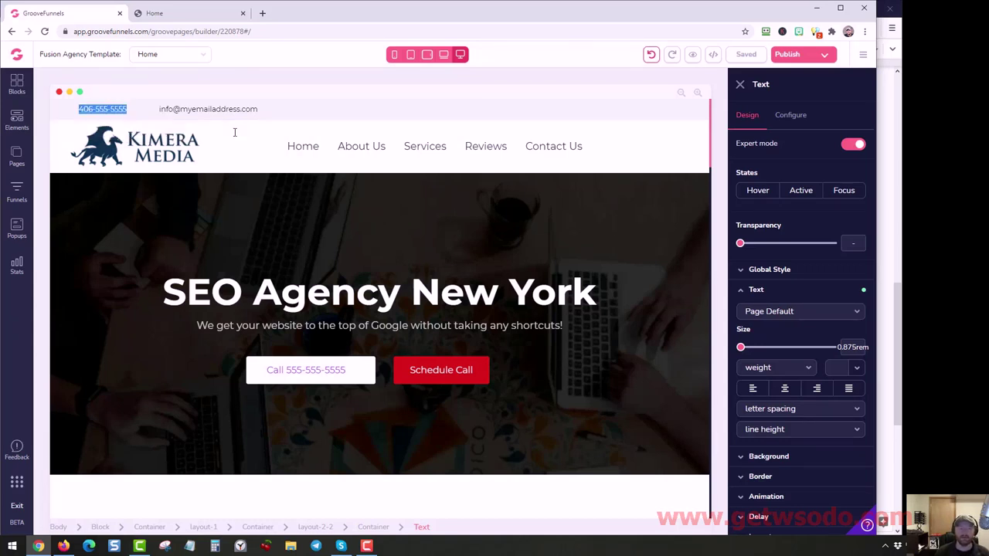
click(187, 203)
scroll(279, 202, down, 2)
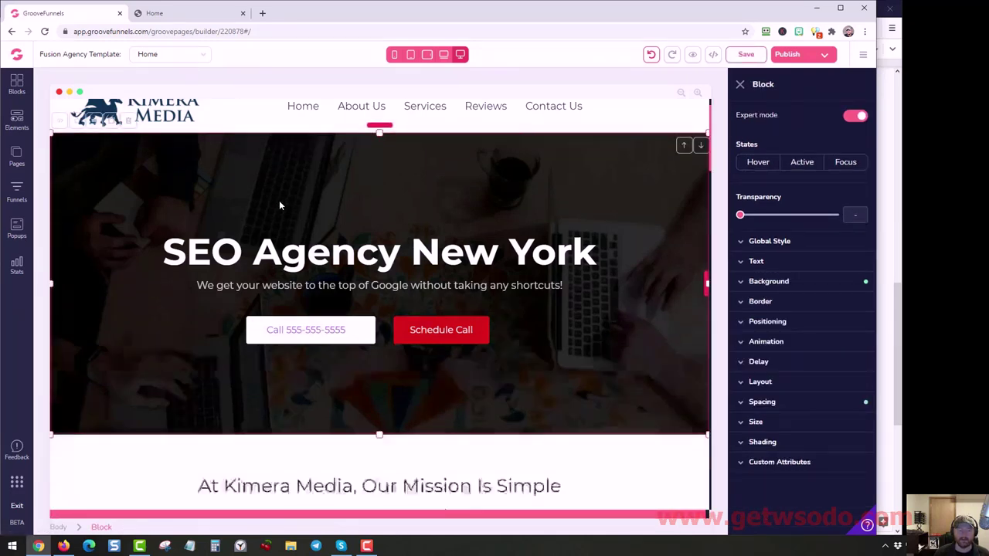
scroll(336, 236, up, 2)
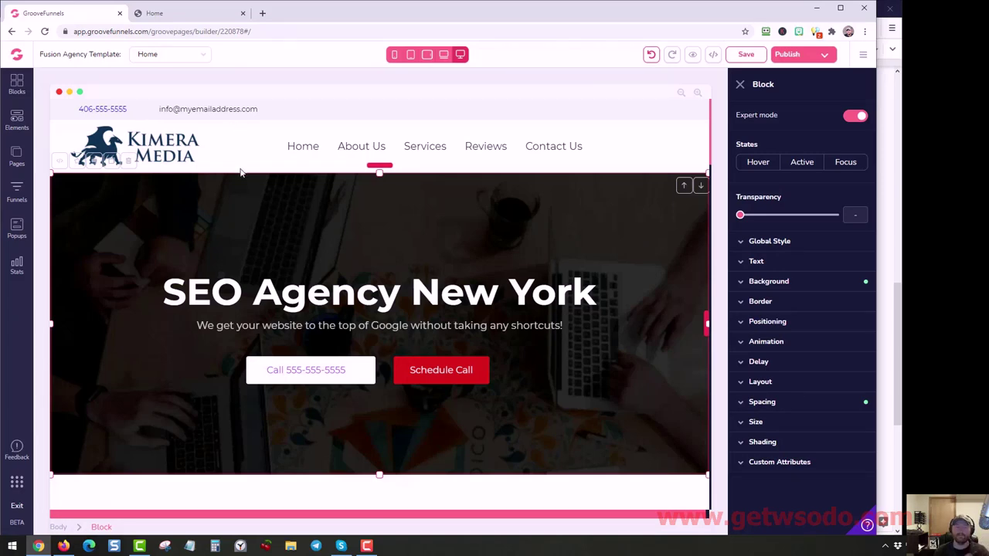
Step: View the headers of the About Us and Services pages to check their phone numbers, and return to the Home page
click(13, 163)
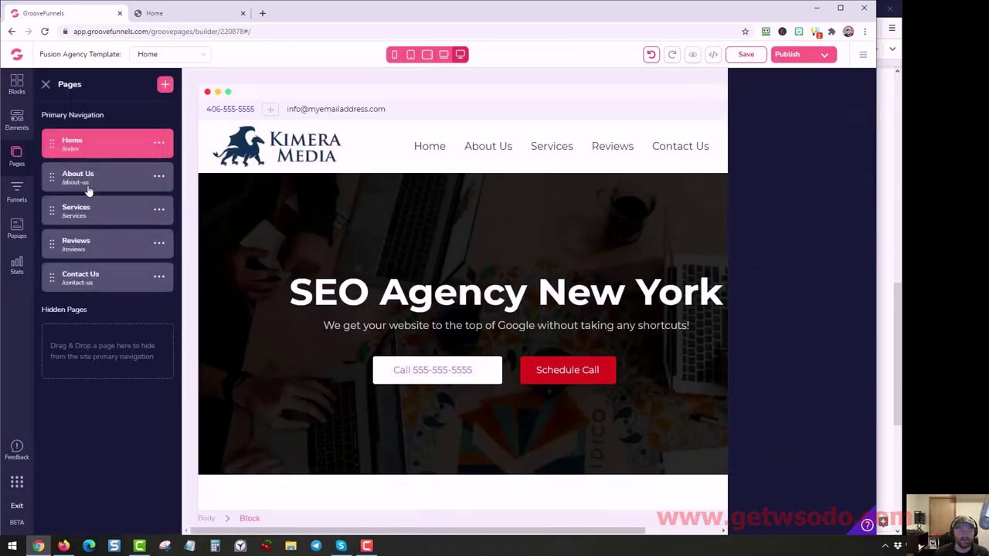
click(88, 187)
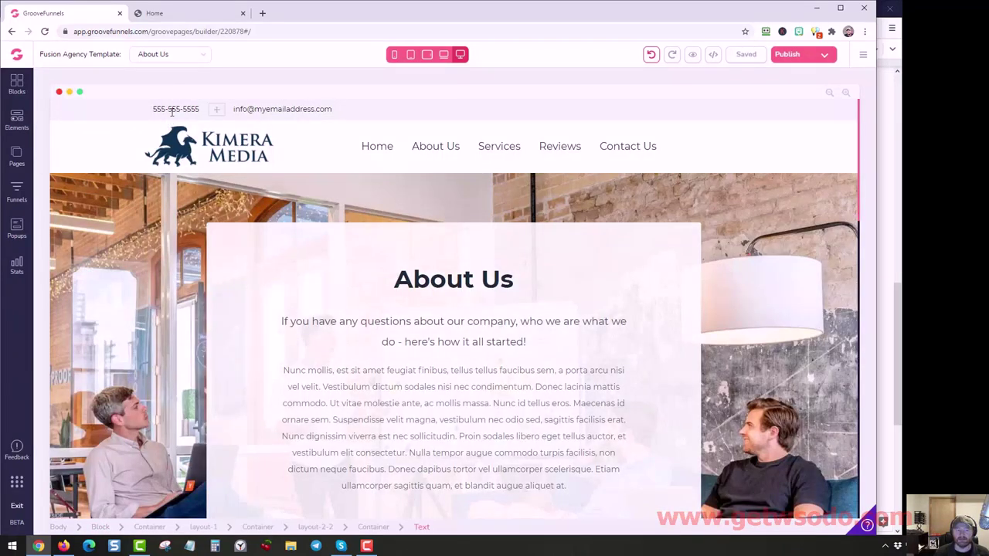
click(176, 109)
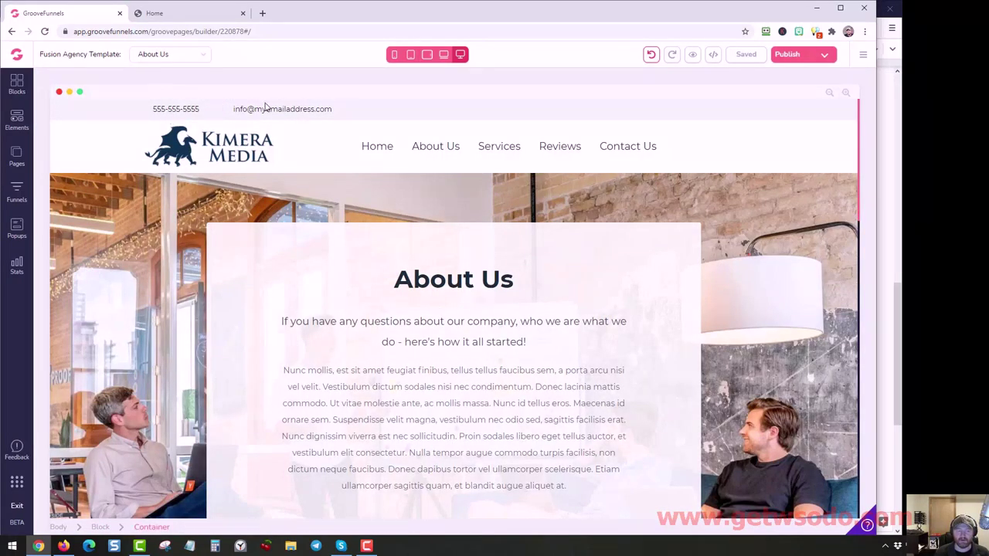
click(16, 159)
click(91, 219)
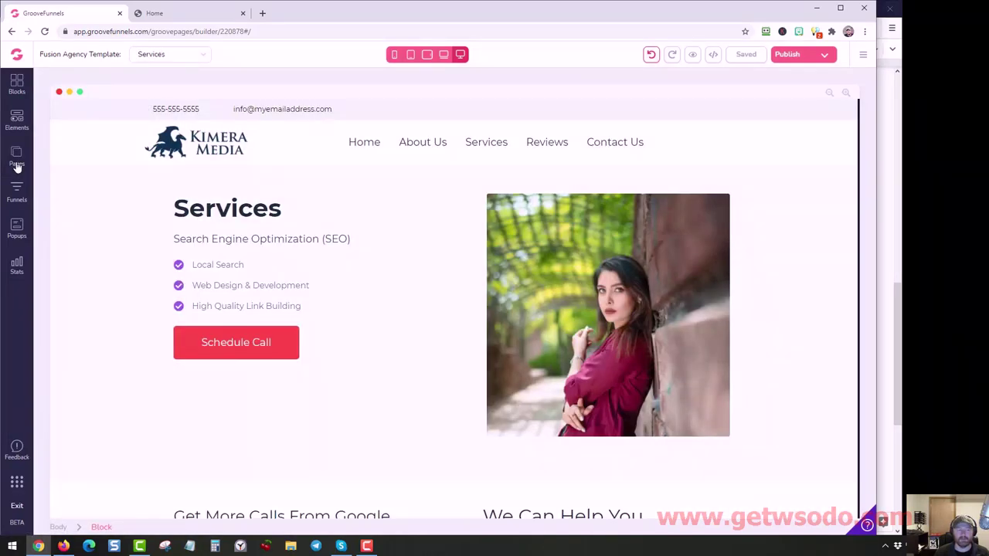
click(17, 162)
click(116, 145)
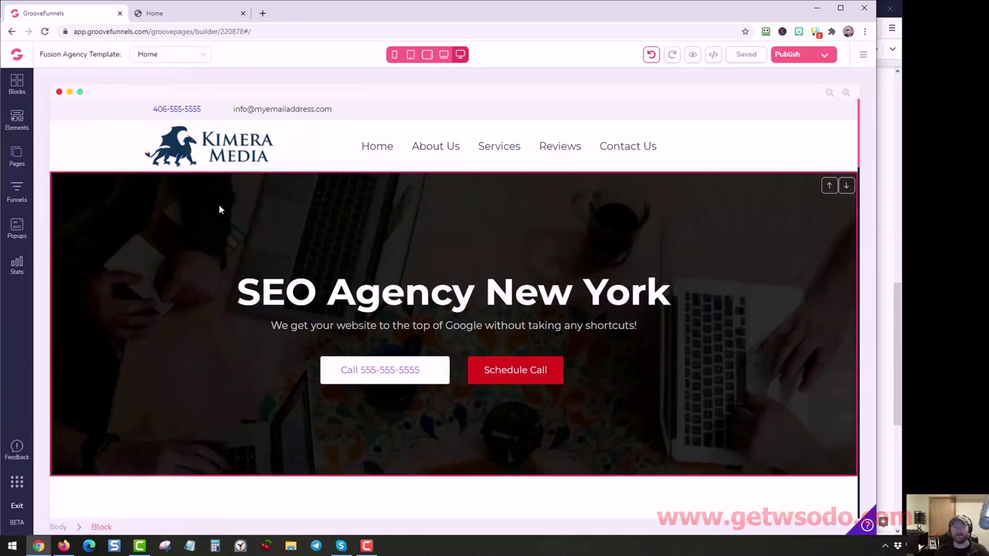
Step: Replace the header logo with the green Moncanna logo from the image library and shrink it to about half its size
click(223, 155)
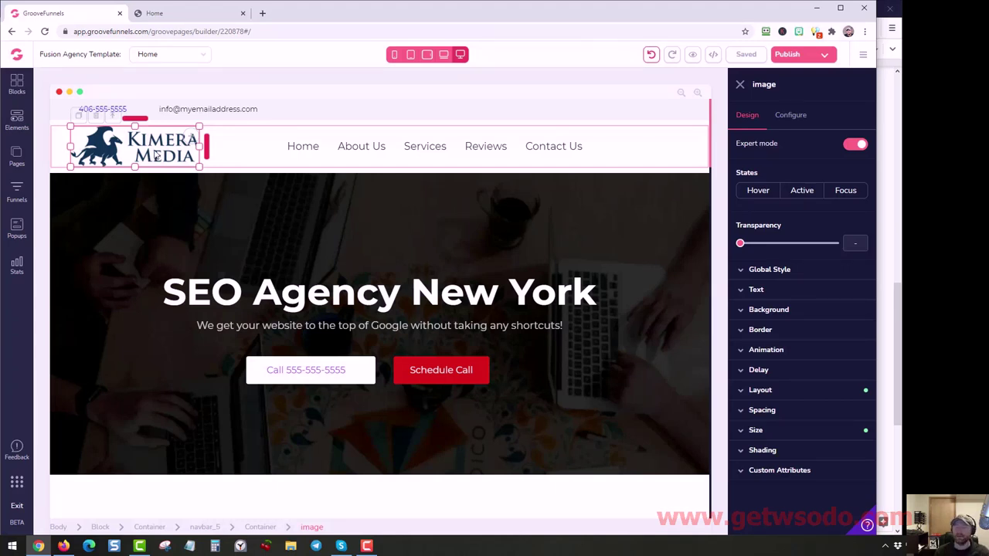
click(789, 117)
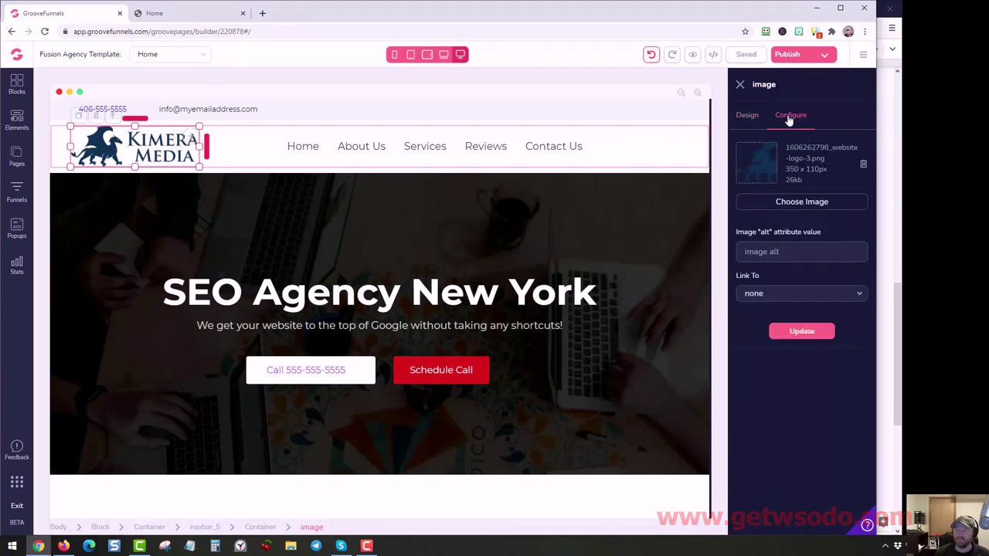
click(806, 204)
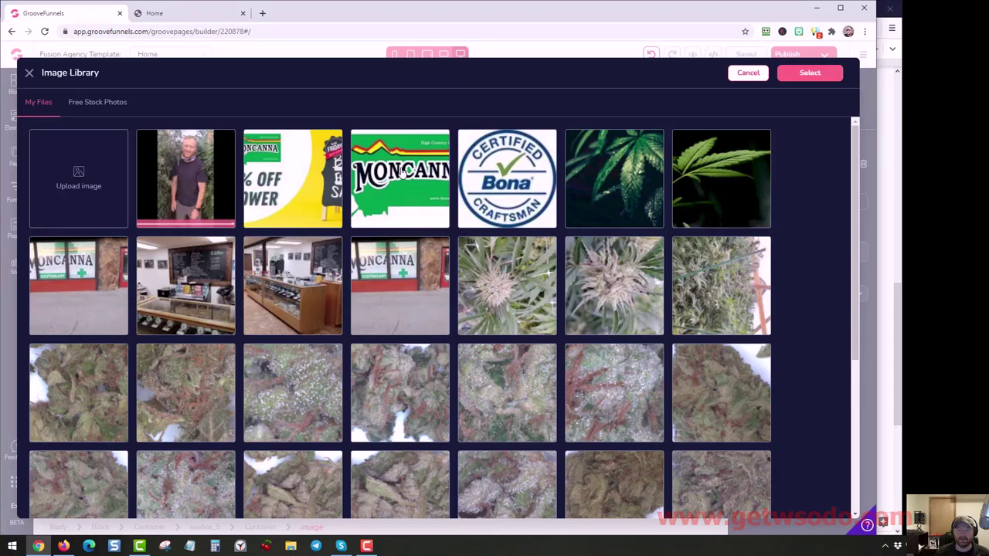
click(402, 173)
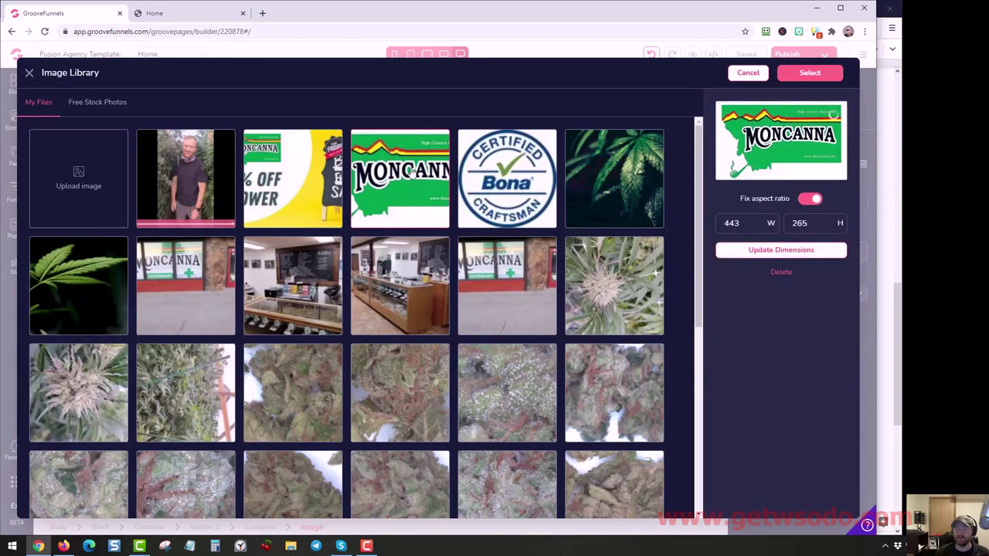
click(810, 78)
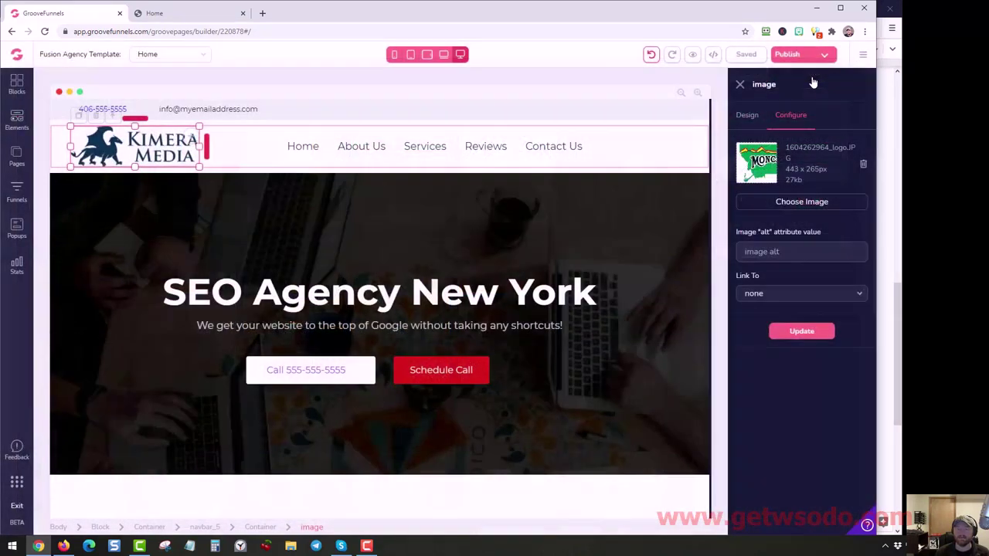
click(792, 331)
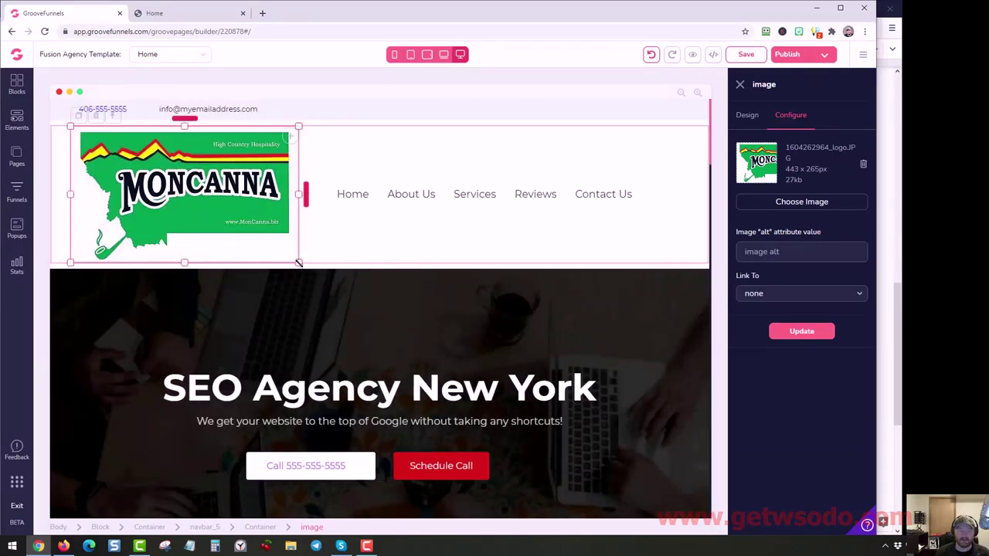
drag(296, 261, 197, 195)
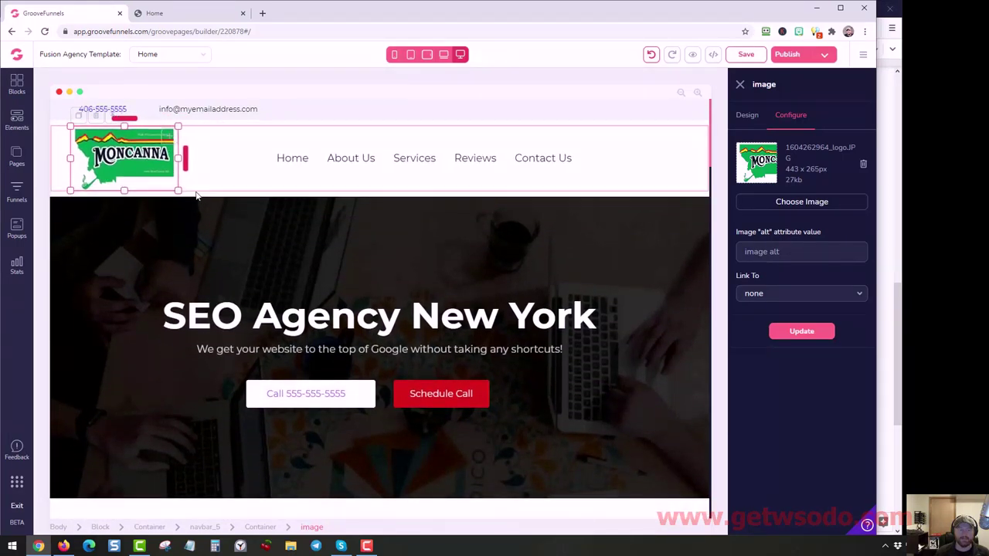
click(742, 89)
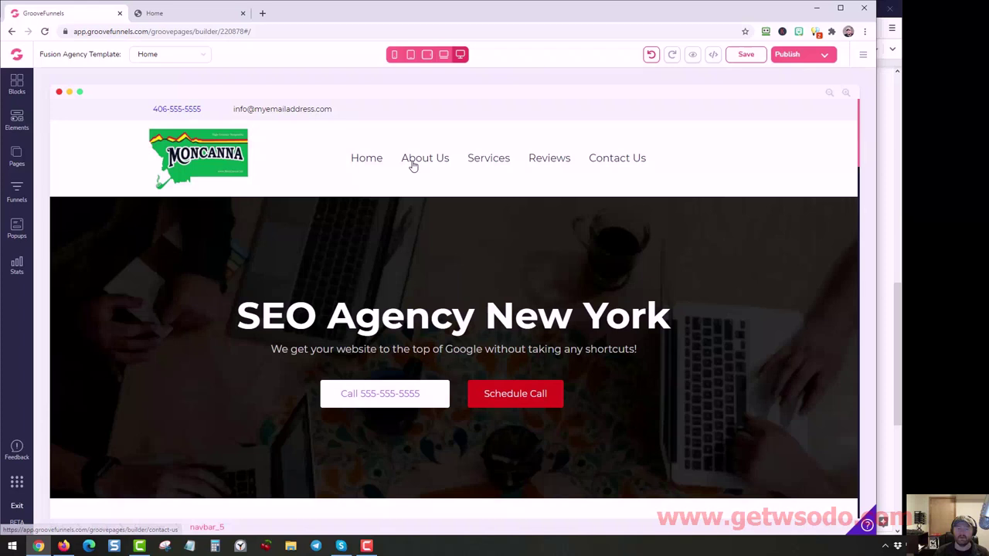
Step: Open the page settings of the Reviews page for editing
click(17, 157)
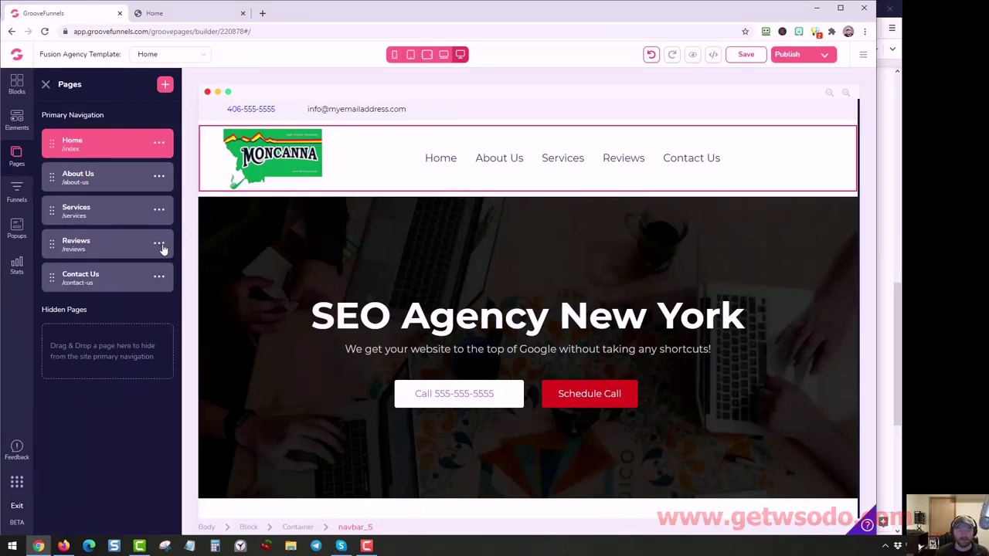
click(160, 245)
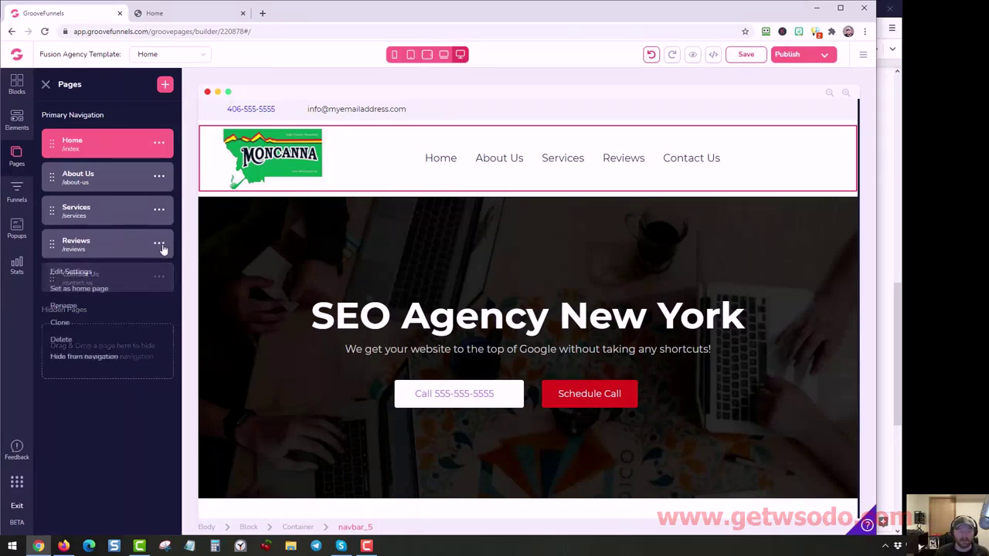
click(65, 272)
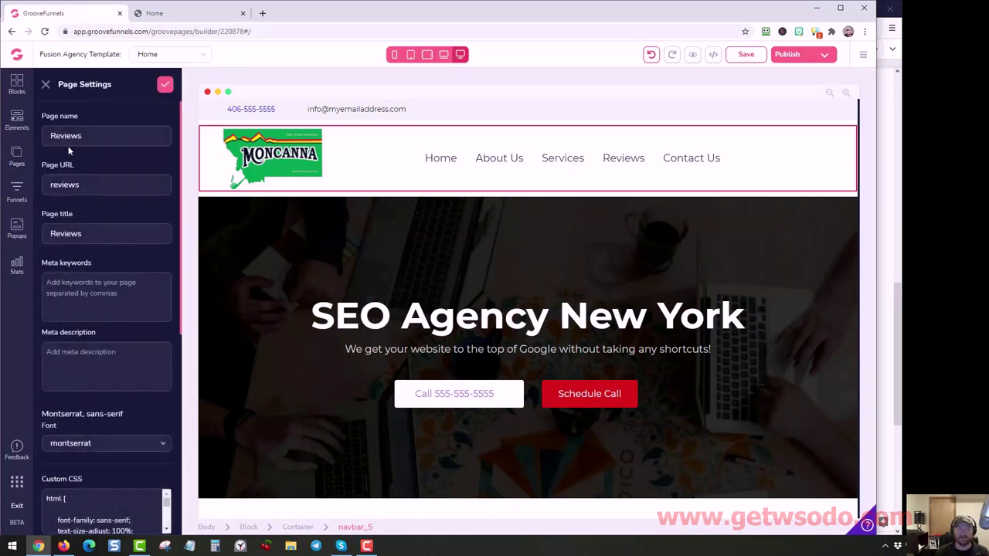
Step: Try Testimonials as the page name, restore it to Reviews, and look over the page URL and title
double_click(66, 136)
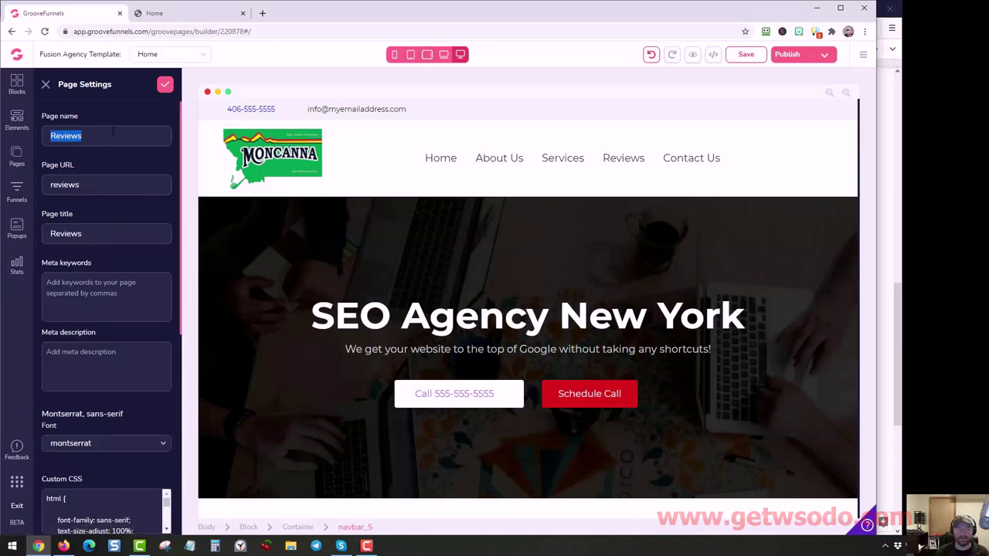
text(Tes)
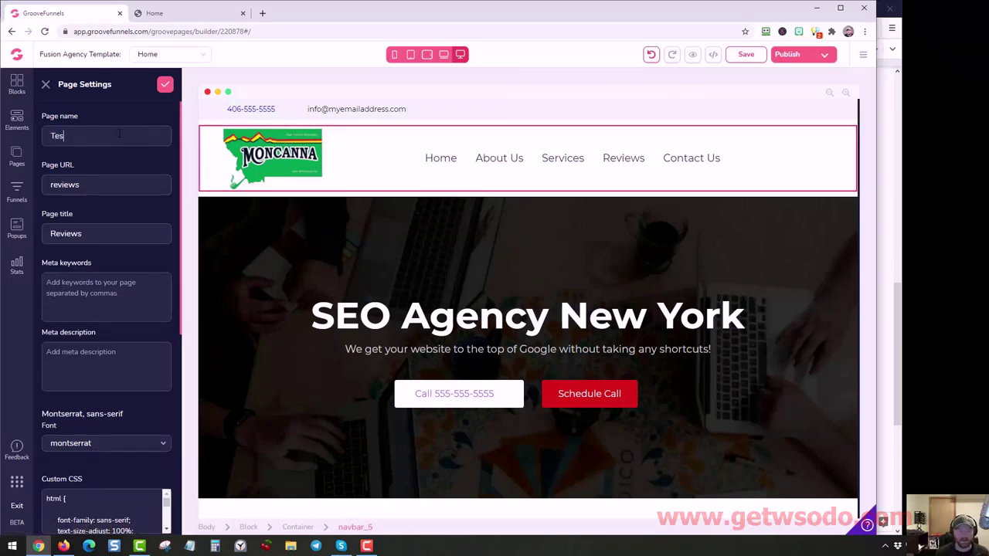
text(timonials)
key(ctrl+a)
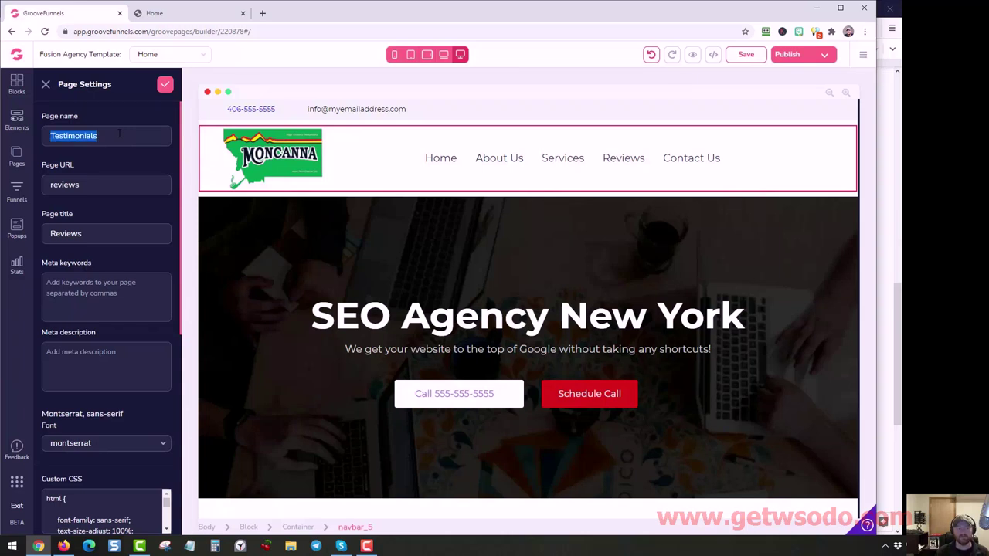
text(Reviews)
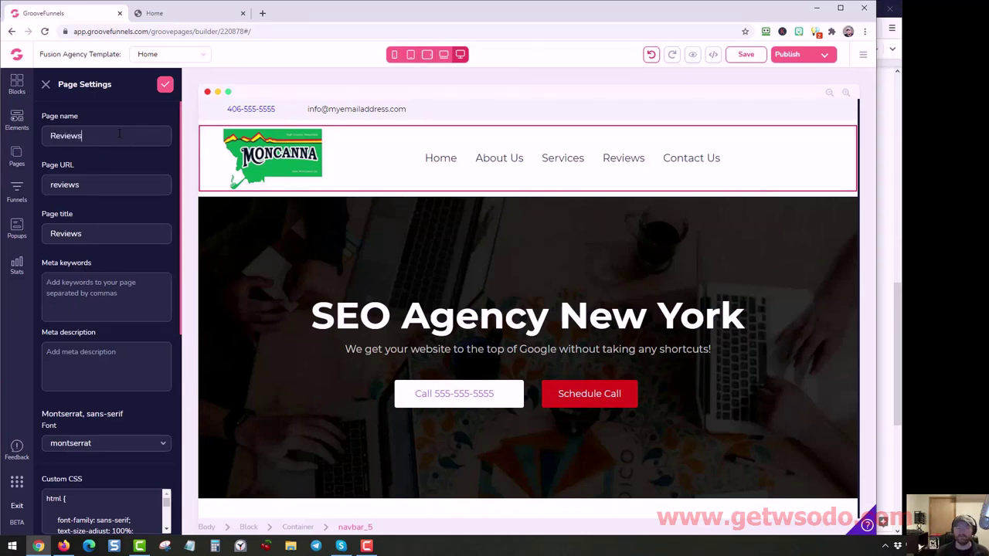
double_click(108, 183)
double_click(116, 228)
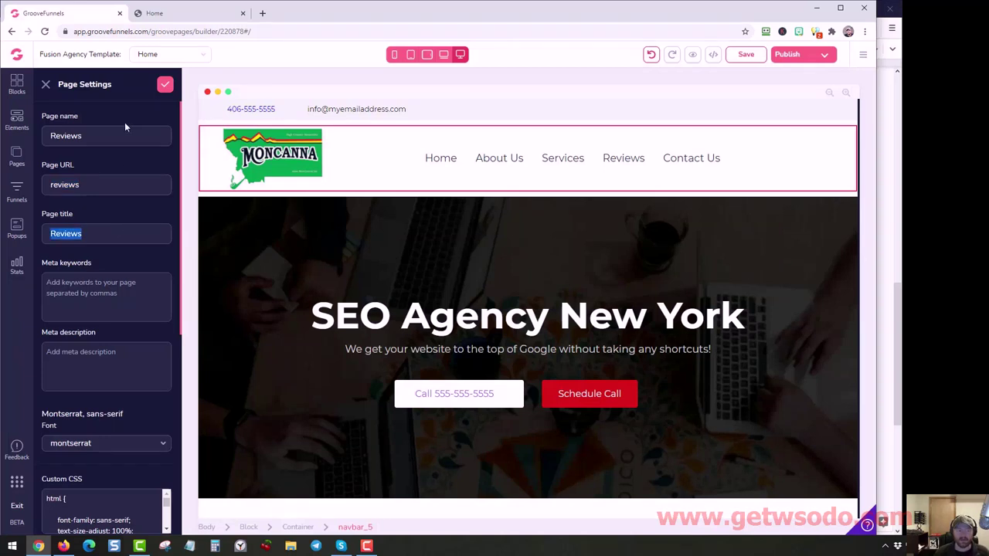
Step: Save the Reviews page settings with its name and URL kept, and close the page list
click(125, 128)
click(117, 185)
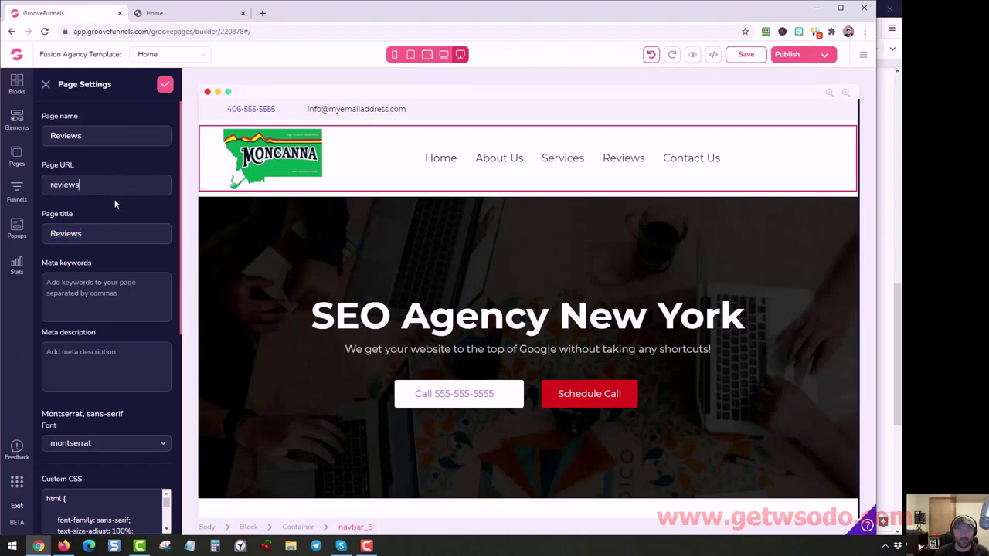
click(166, 85)
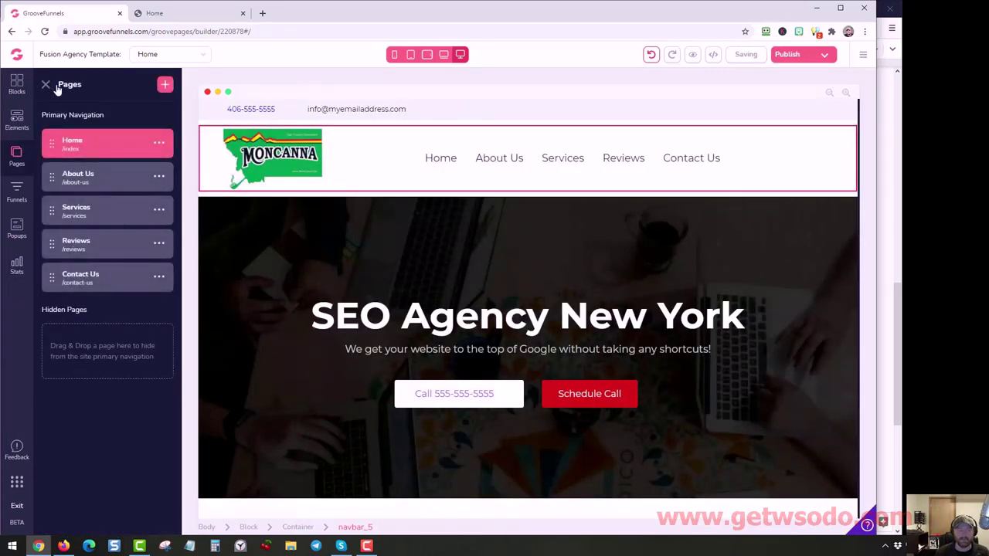
click(46, 84)
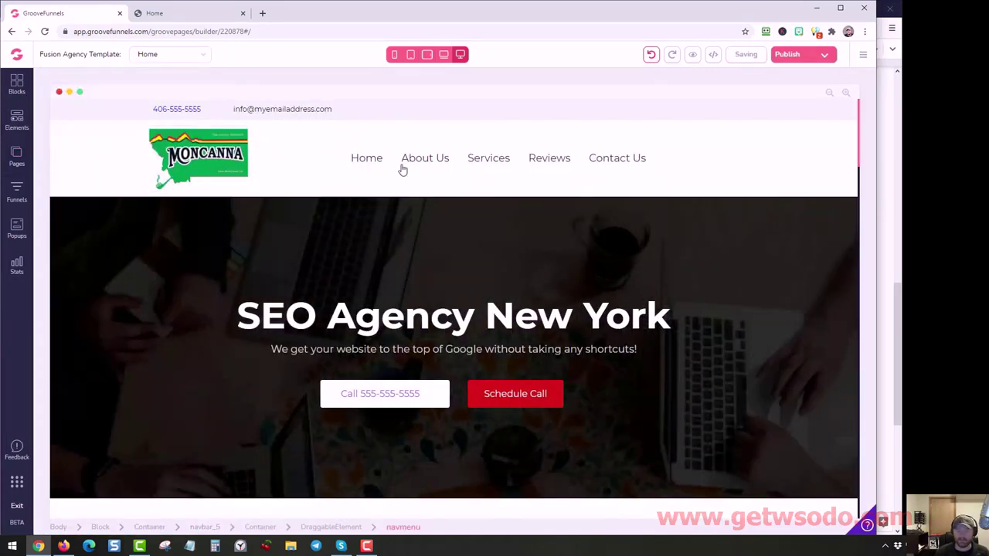
Step: Replace New York with Miami FL in the Home page's hero headline
scroll(200, 206, down, 1)
scroll(200, 206, down, 1)
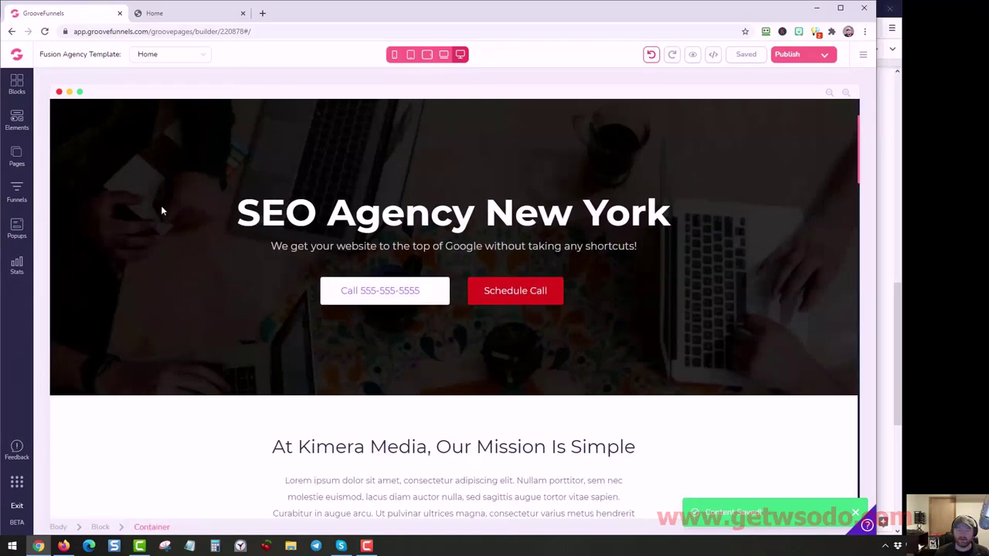
click(452, 213)
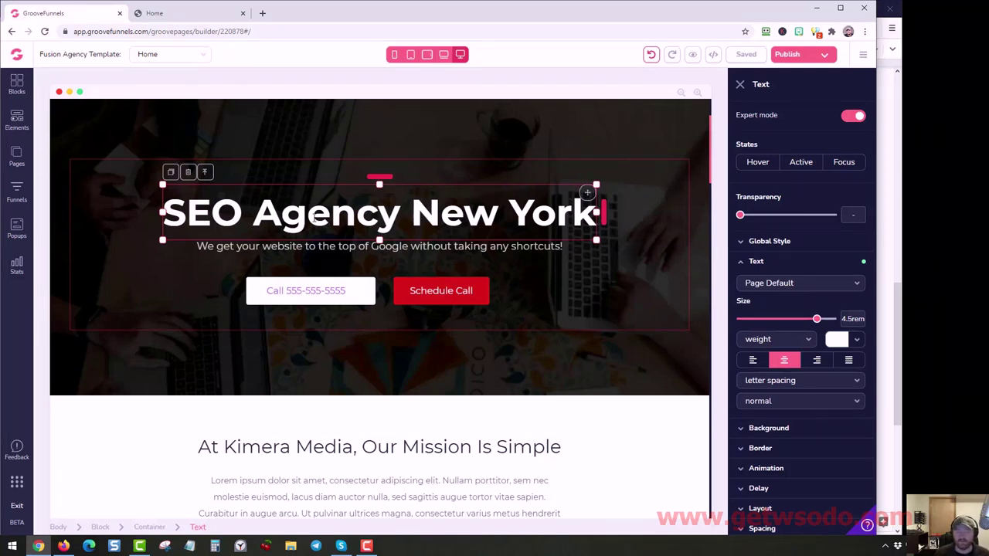
drag(416, 217, 577, 211)
text(Miami)
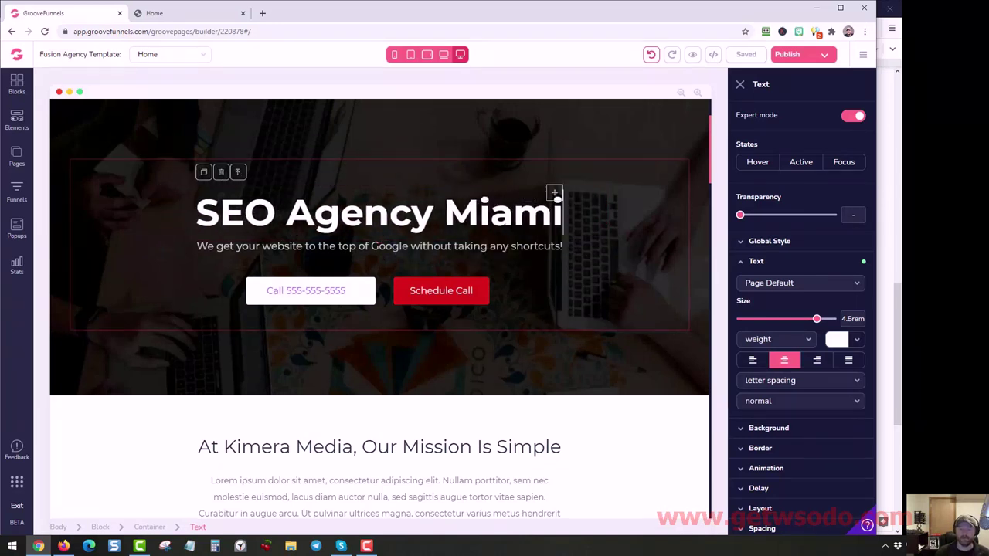
text( FL)
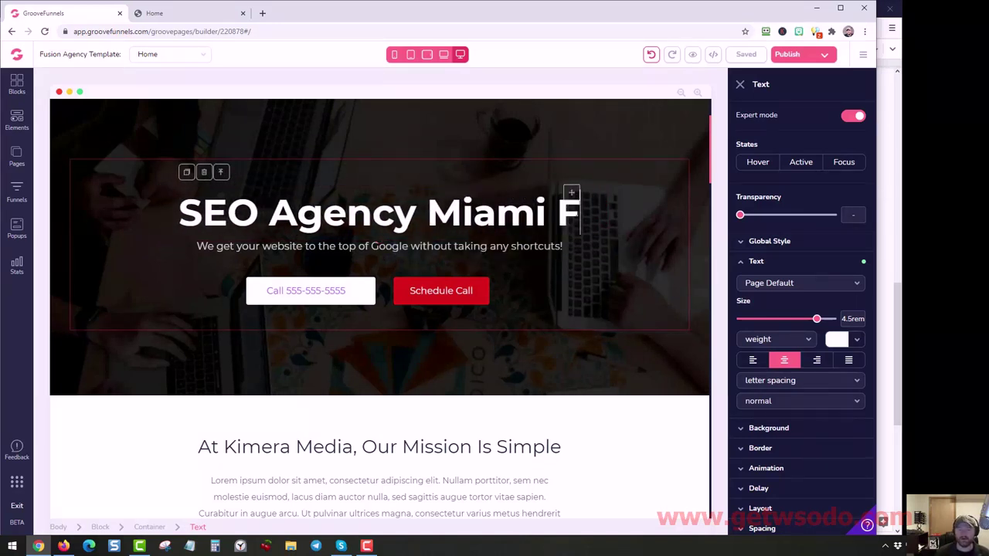
Step: Change the city in the hero headline to Boston so it reads "SEO Agency Boston"
key(BackSpace)
key(BackSpace)
key(BackSpace)
key(BackSpace)
key(BackSpace)
key(BackSpace)
key(BackSpace)
key(BackSpace)
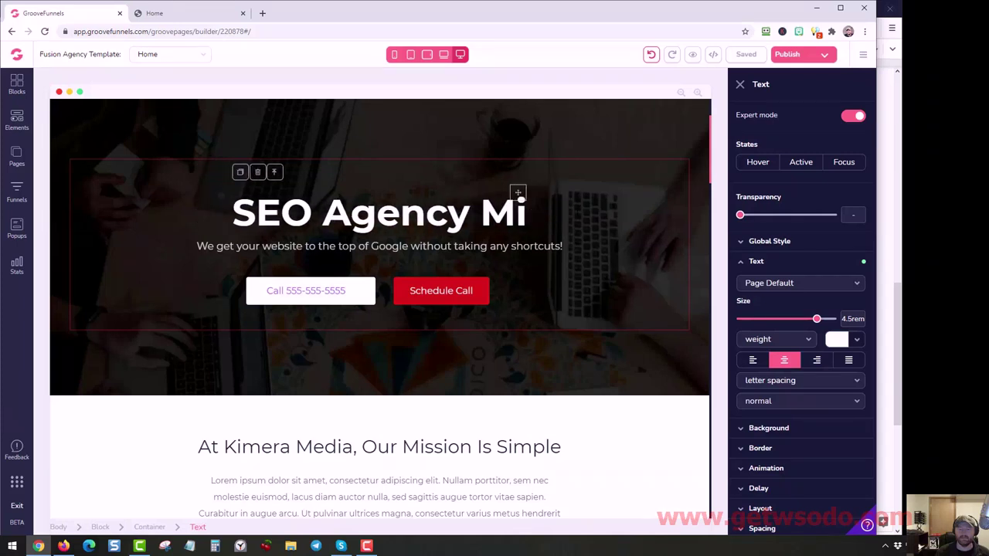
text(Boston)
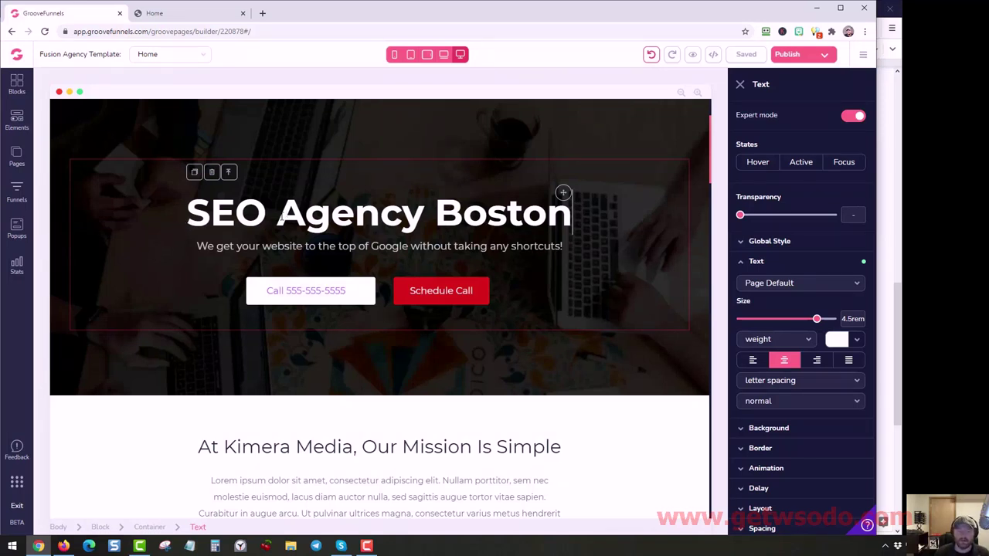
click(158, 245)
scroll(159, 245, down, 1)
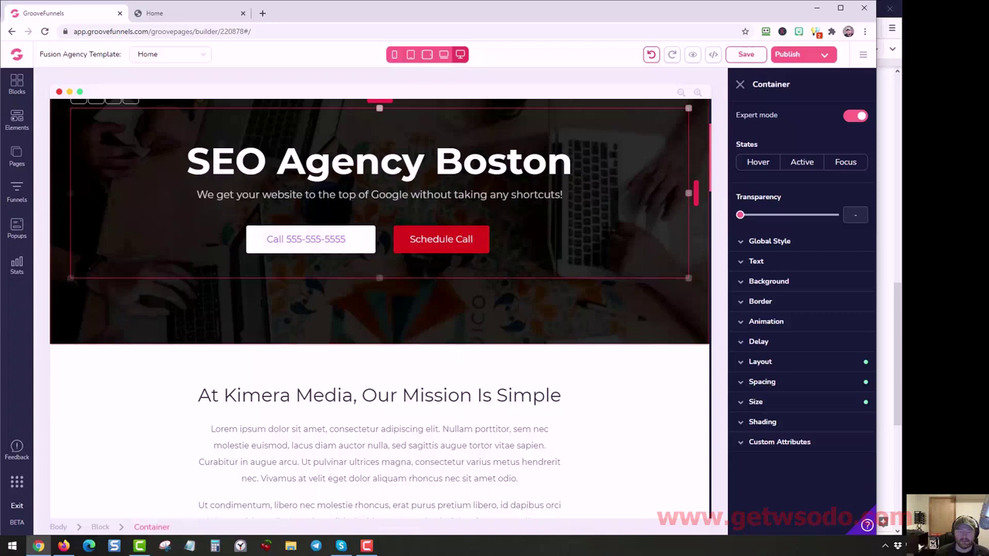
click(150, 222)
click(143, 215)
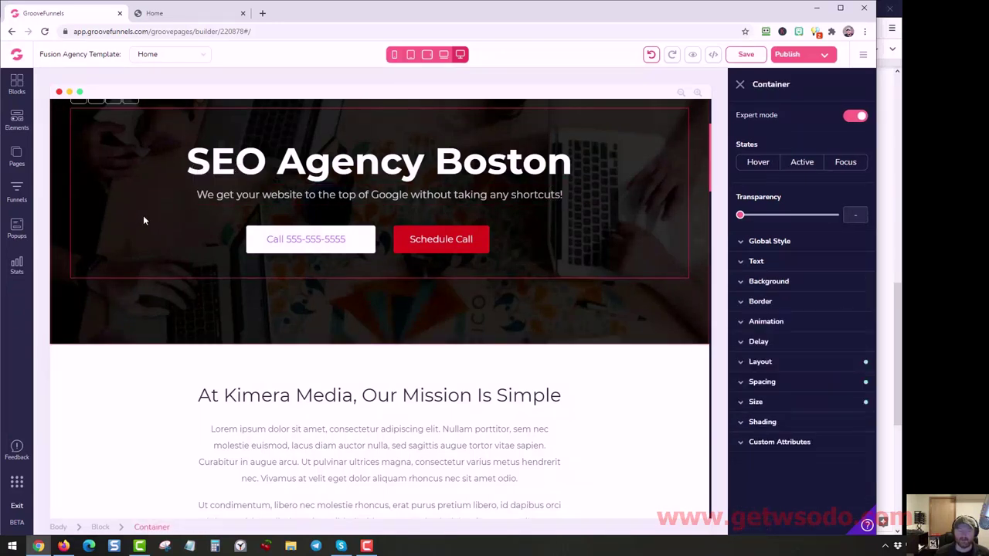
scroll(143, 214, up, 1)
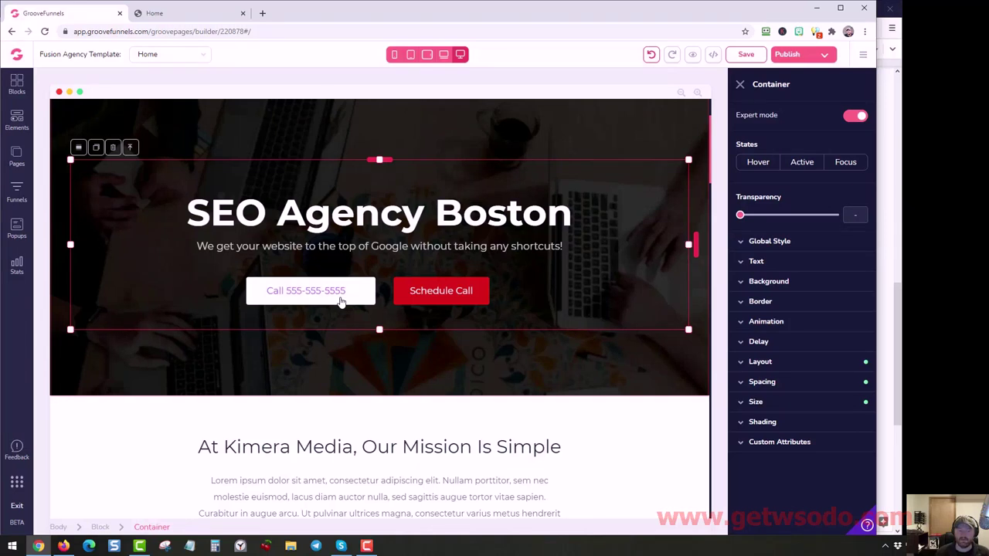
Step: Change the phone number in the white hero call button's text to match the one in the header
click(341, 300)
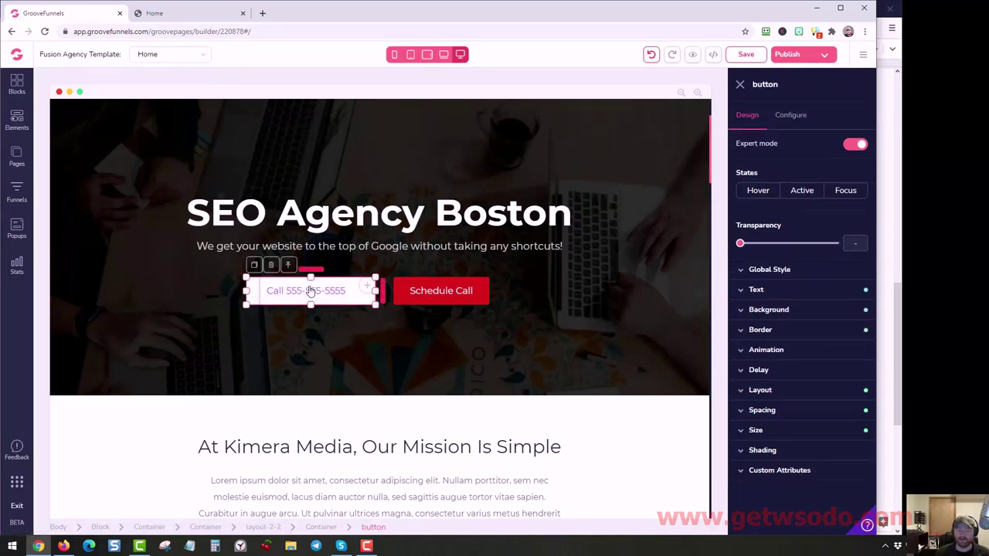
click(799, 117)
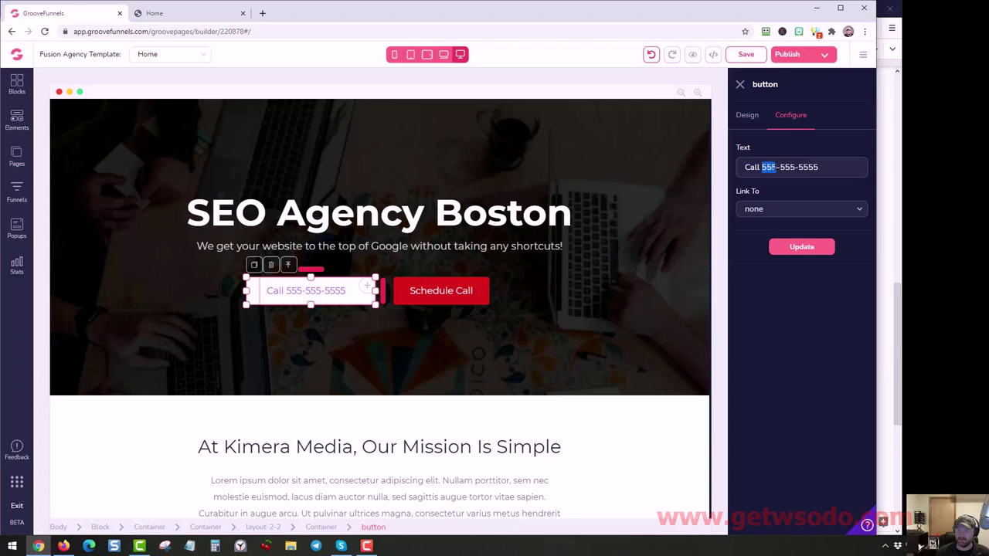
text(406)
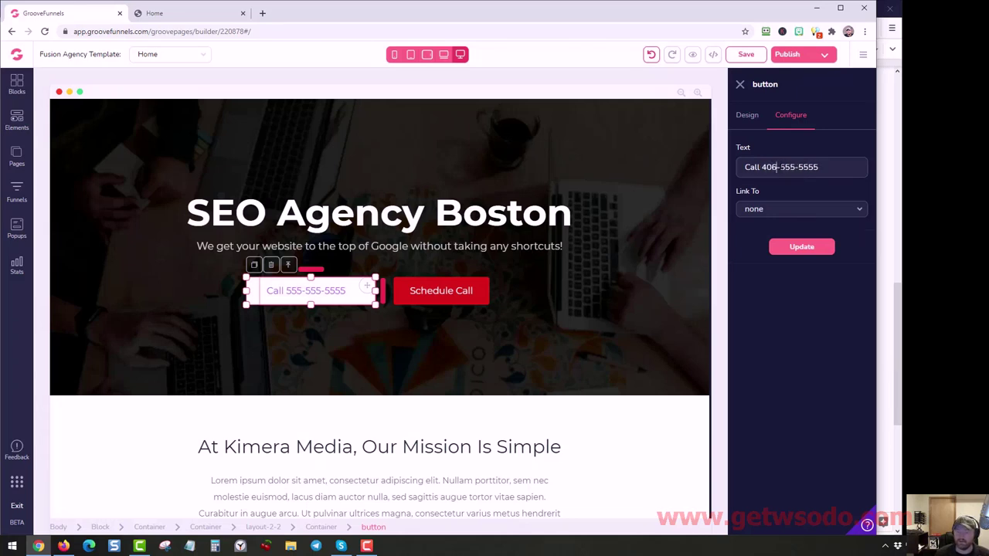
Step: Link the hero call button to a URL made of "tel:" and the business phone number with country code, and apply the update
click(762, 210)
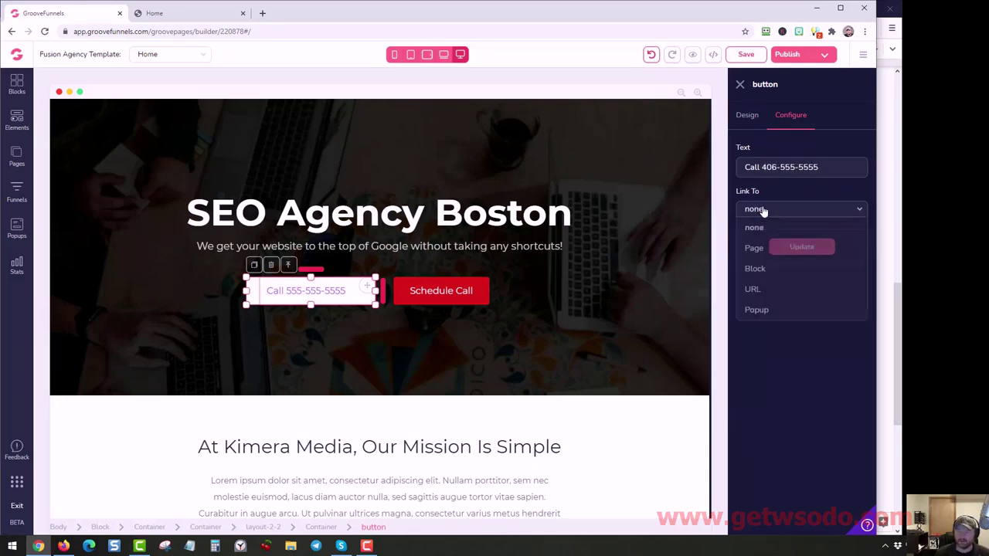
click(760, 290)
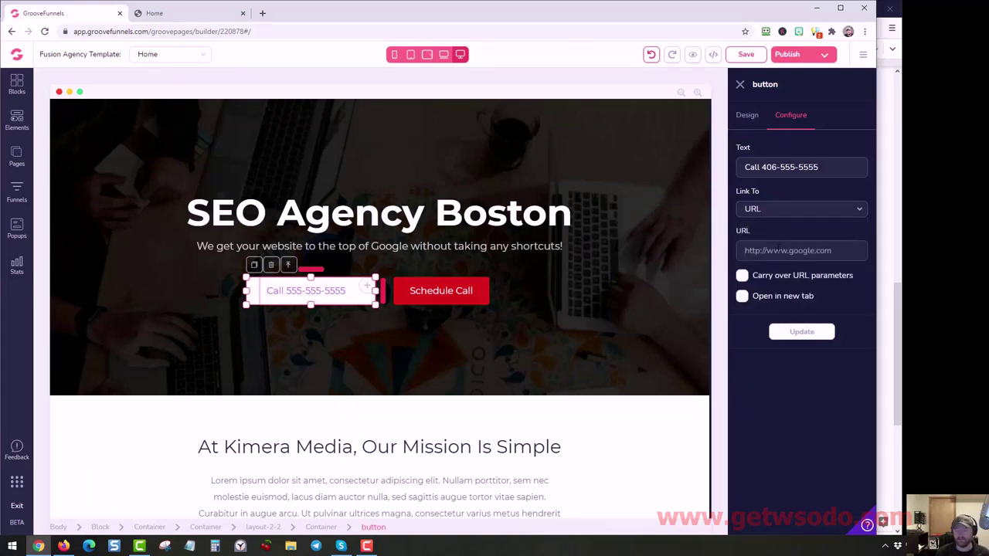
click(778, 249)
text(tel:+14065555555)
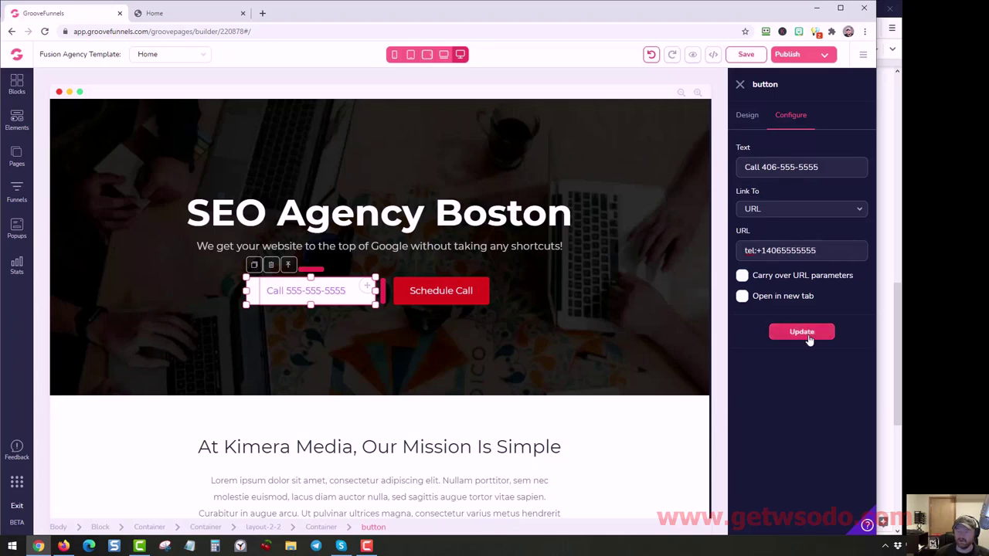
click(804, 333)
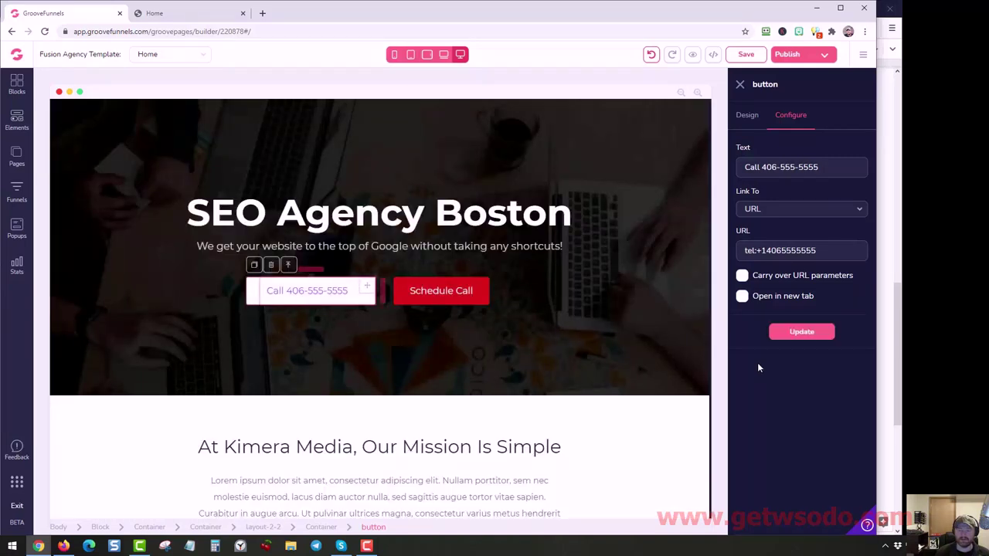
click(740, 84)
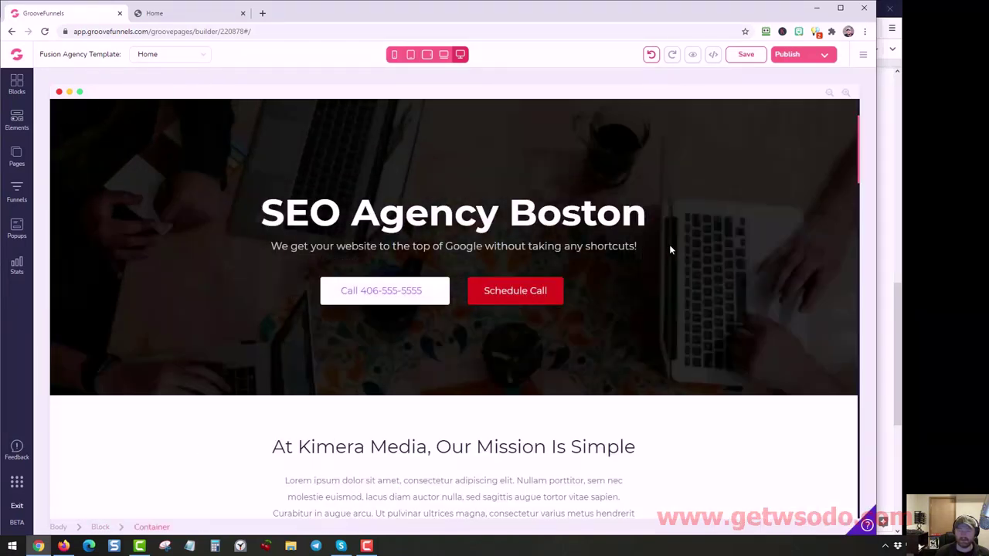
Step: Try deleting "Lorem ipsum" from the first paragraph under the mission heading, and undo the deletion
scroll(679, 253, down, 3)
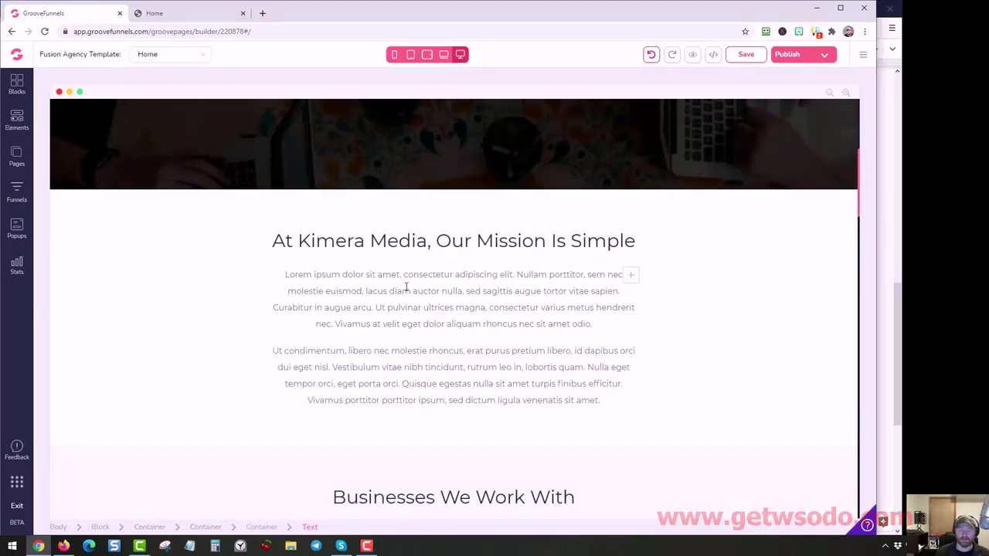
click(363, 260)
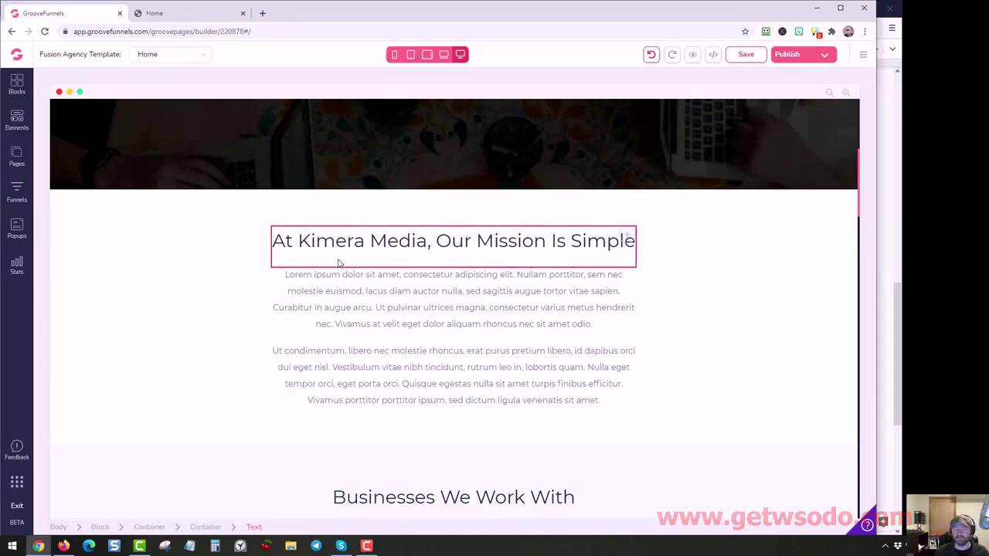
click(316, 293)
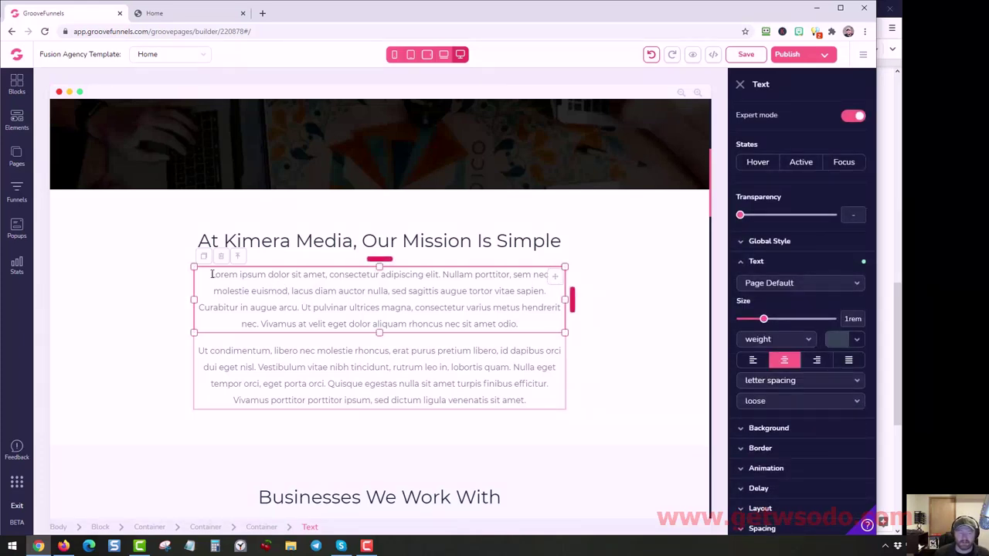
drag(211, 274, 269, 277)
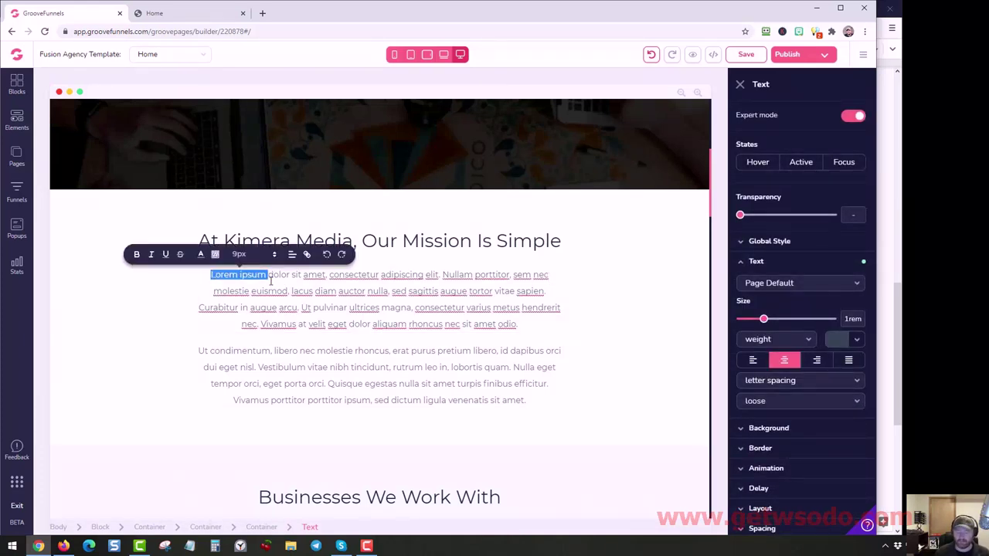
key(BackSpace)
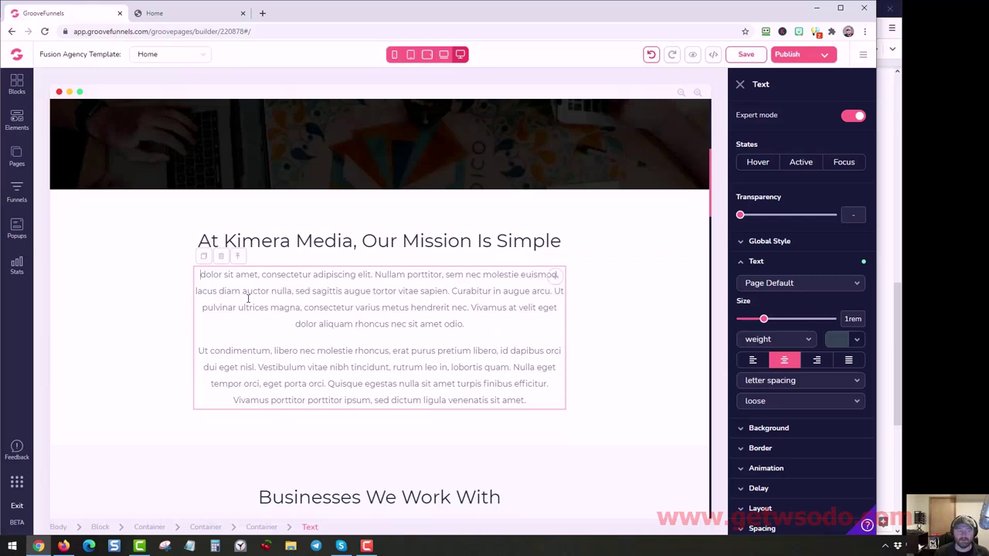
key(ctrl+z)
click(151, 300)
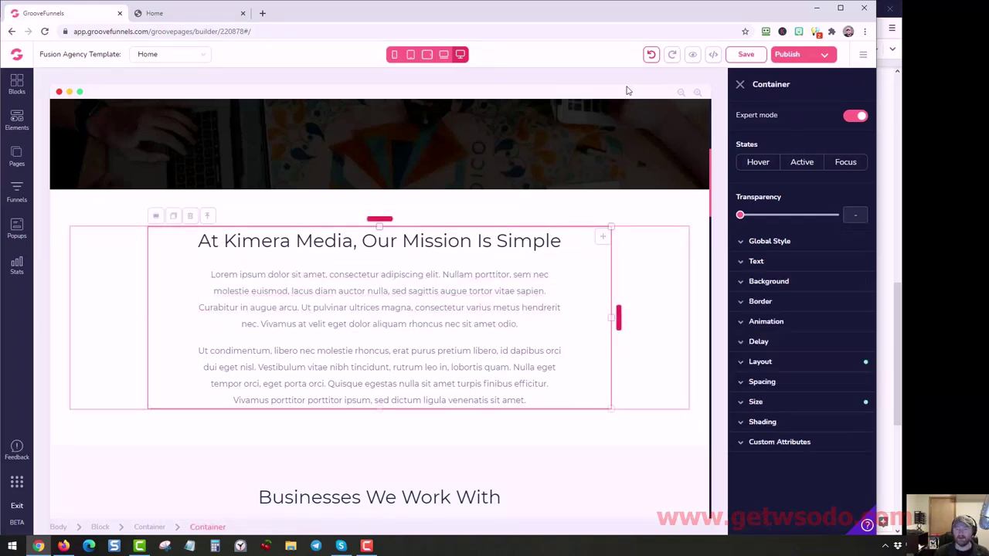
click(628, 211)
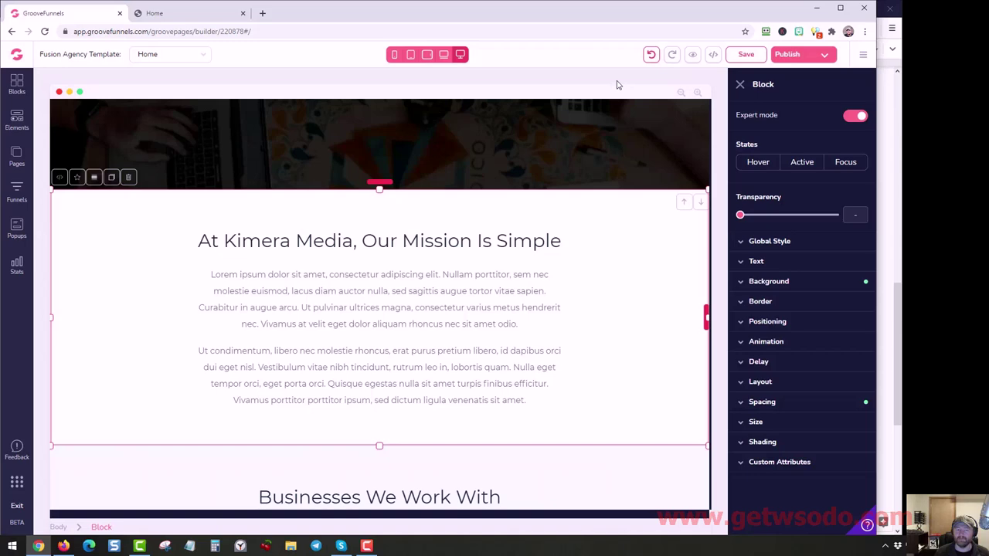
Step: Look through the Home page's remaining sections, from Businesses We Work With and Our Services to the three-step process and client testimonials
scroll(572, 235, down, 2)
scroll(615, 240, down, 3)
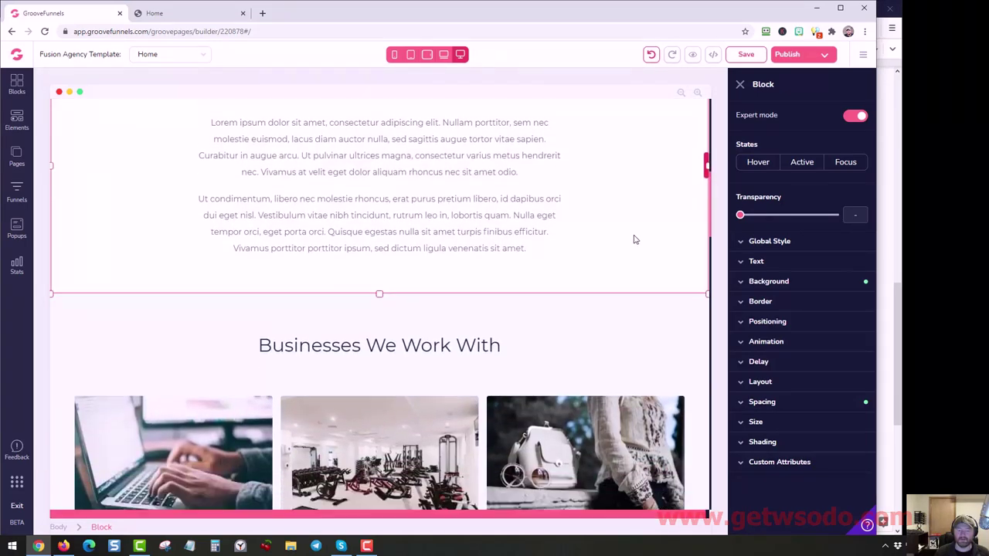
scroll(677, 241, down, 2)
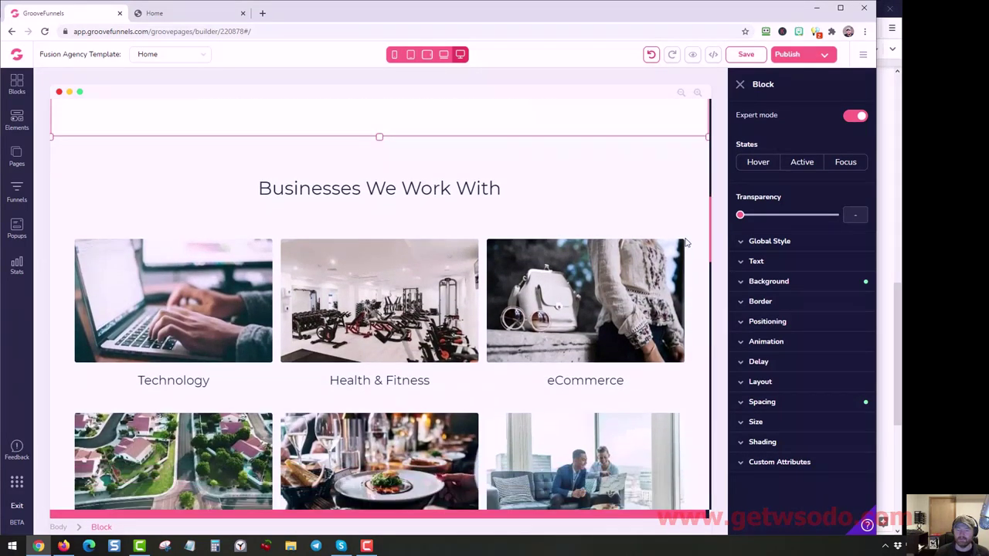
click(226, 269)
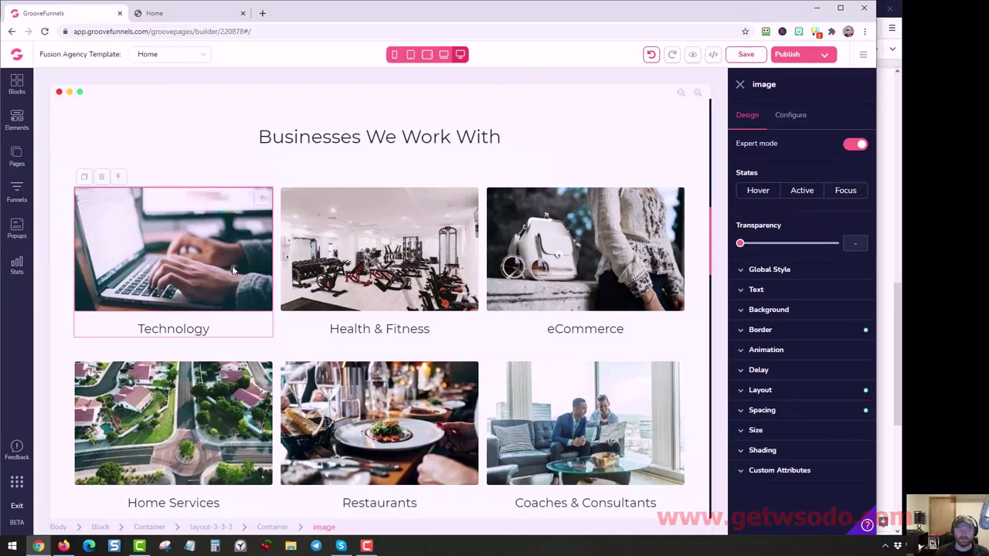
click(178, 330)
scroll(269, 253, down, 5)
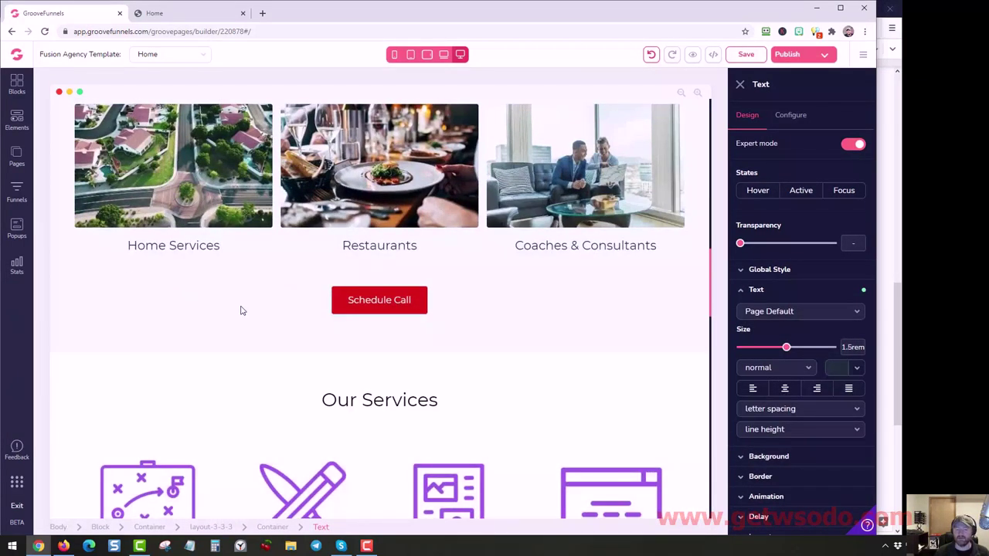
scroll(239, 307, down, 2)
scroll(181, 394, down, 4)
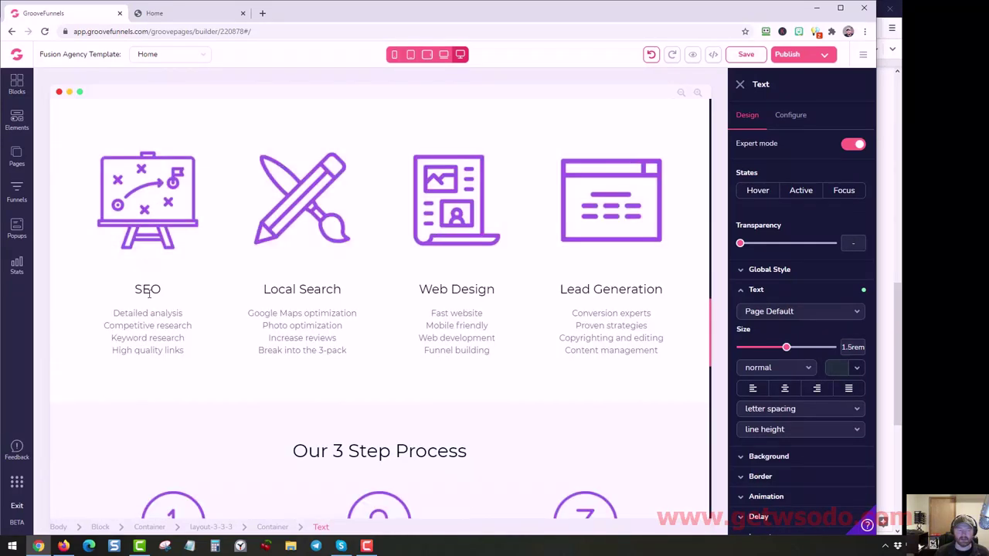
click(183, 332)
scroll(325, 334, down, 7)
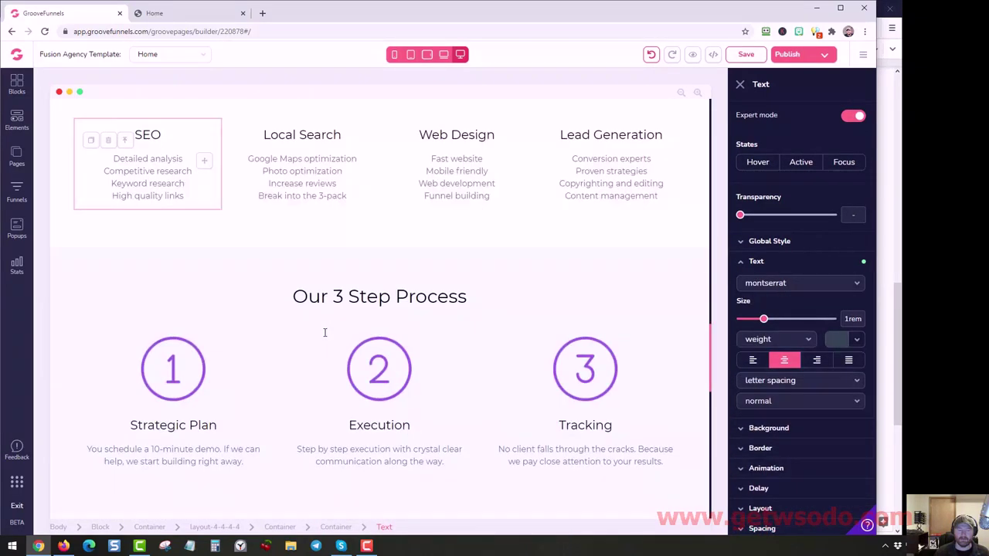
scroll(324, 335, down, 6)
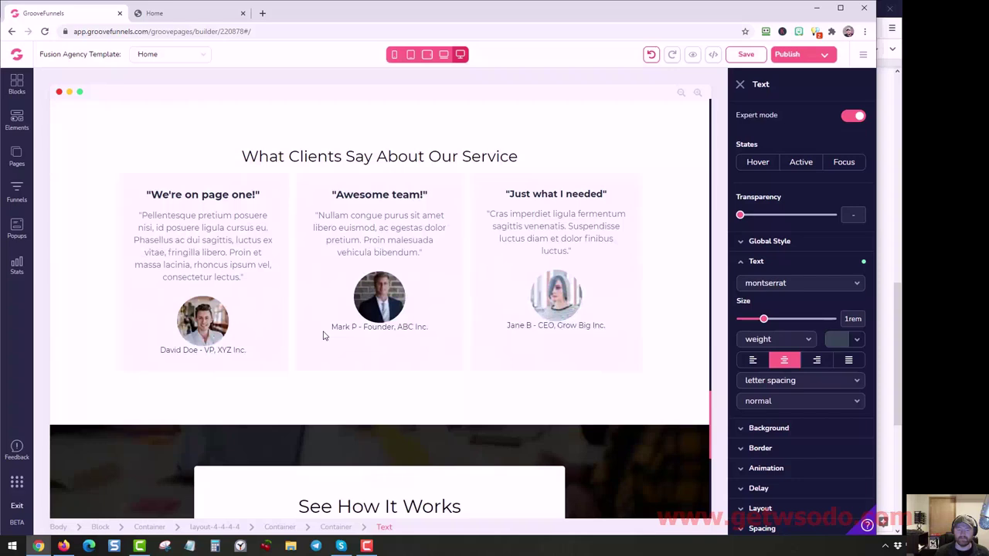
scroll(322, 335, down, 1)
scroll(309, 325, up, 2)
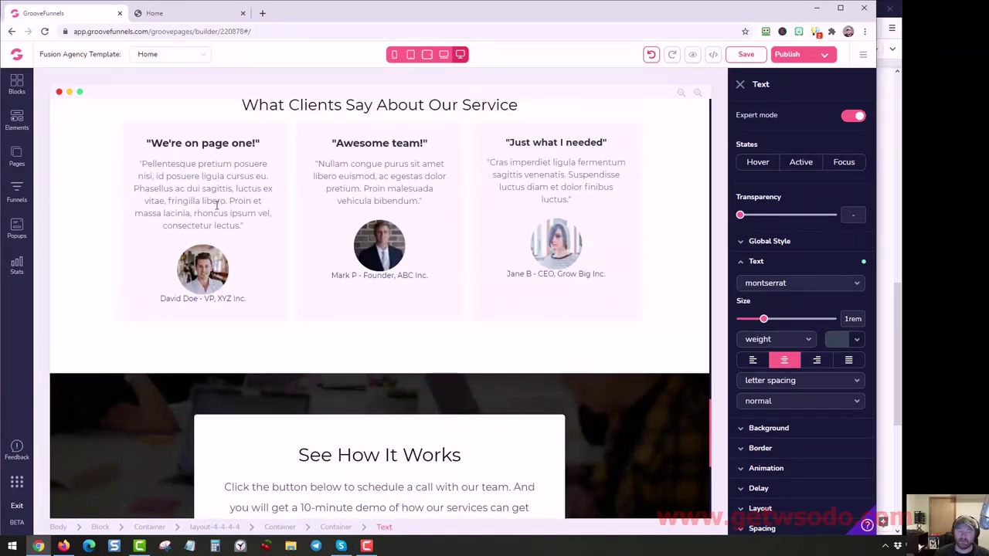
Step: Examine the Home page's client testimonials block, the See How It Works call to action and the footer, and return to the hero
scroll(103, 252, up, 1)
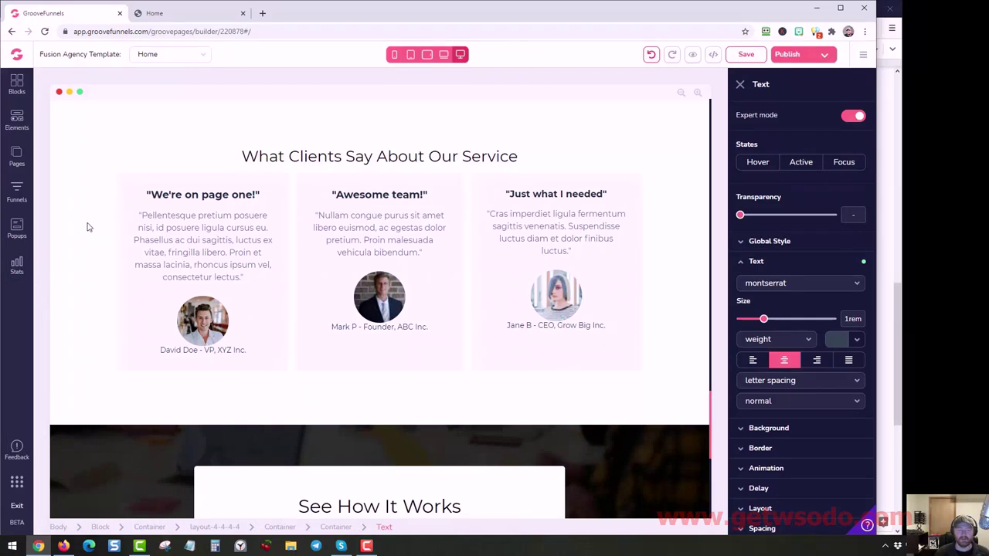
click(87, 227)
scroll(75, 234, up, 1)
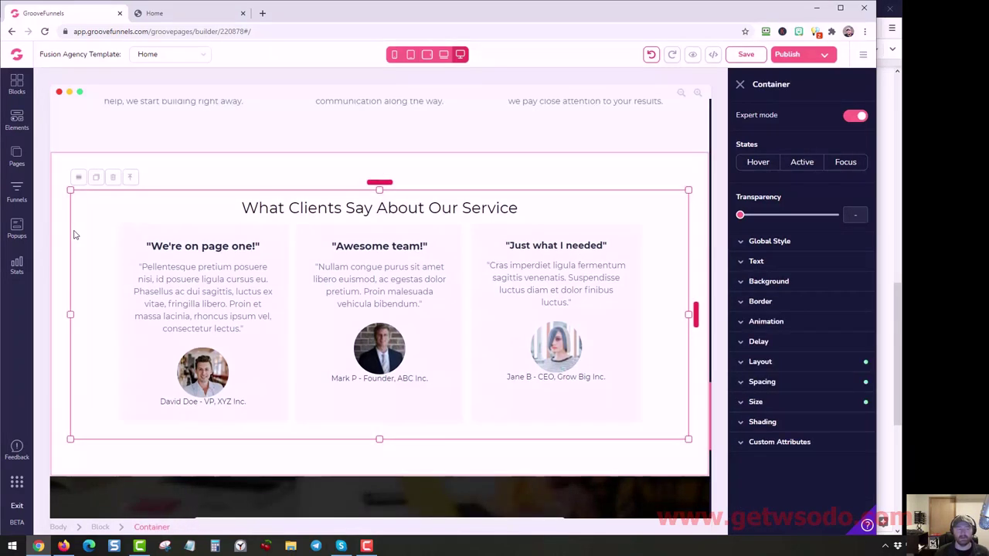
click(66, 225)
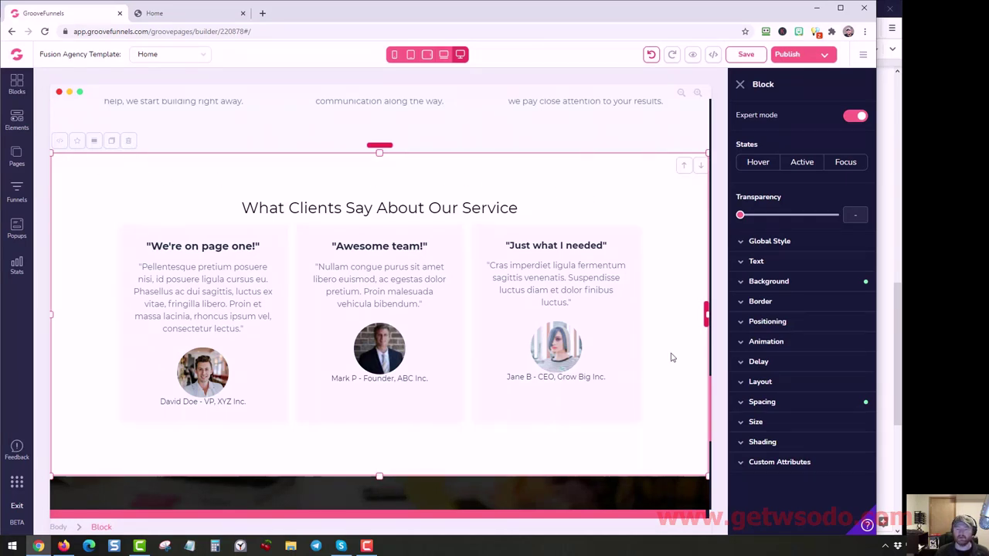
scroll(641, 207, down, 5)
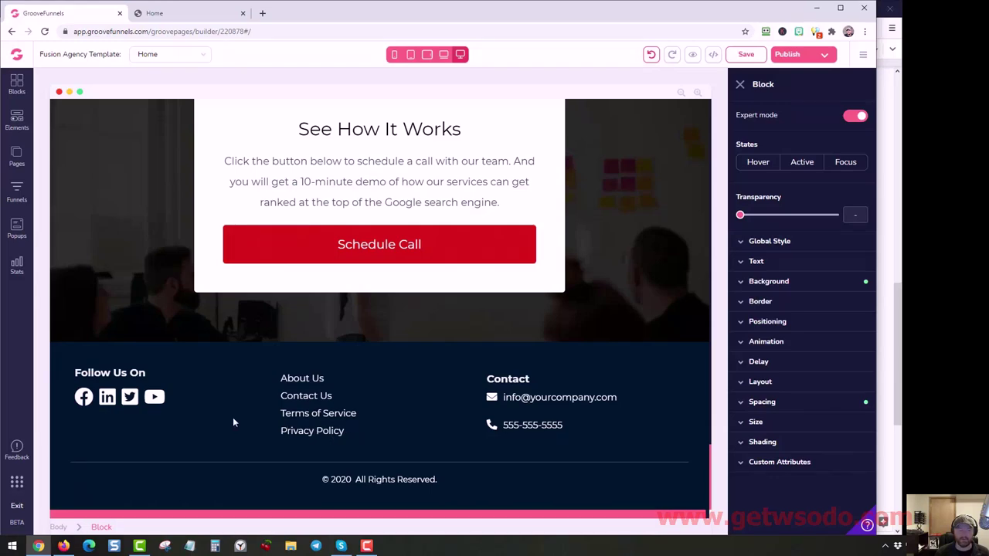
scroll(138, 327, up, 10)
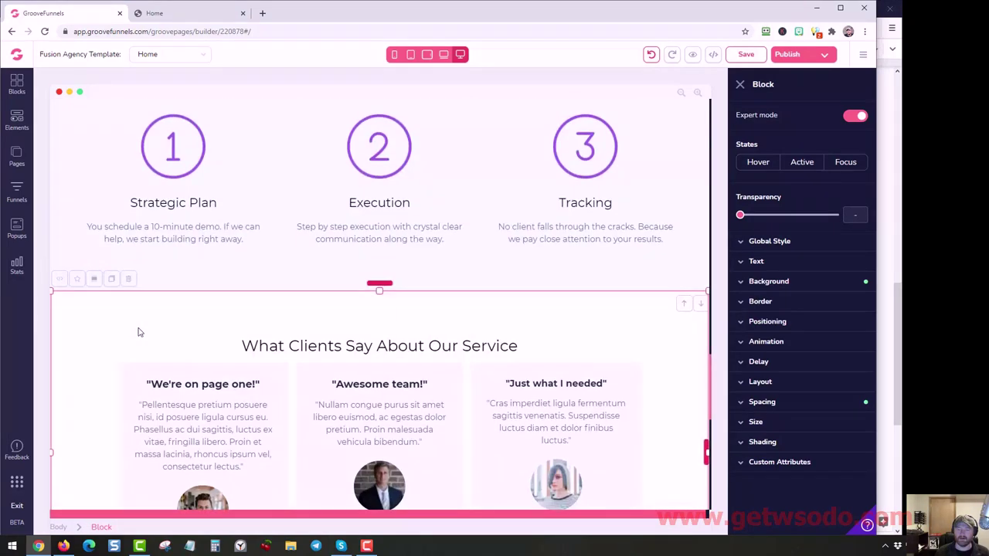
scroll(138, 327, up, 10)
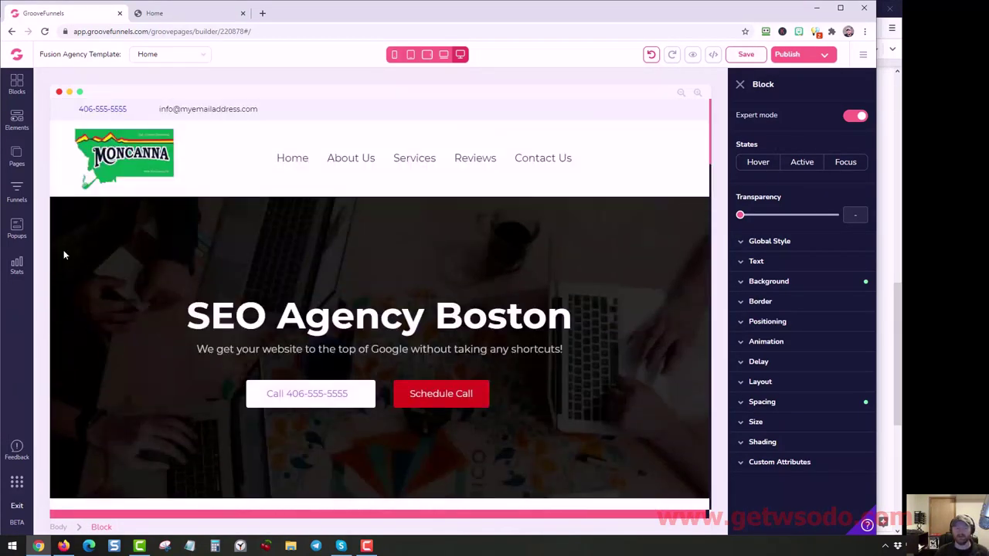
Step: Open the About Us page and look through its header, introduction, Meet The Team section, call to action and footer
click(17, 156)
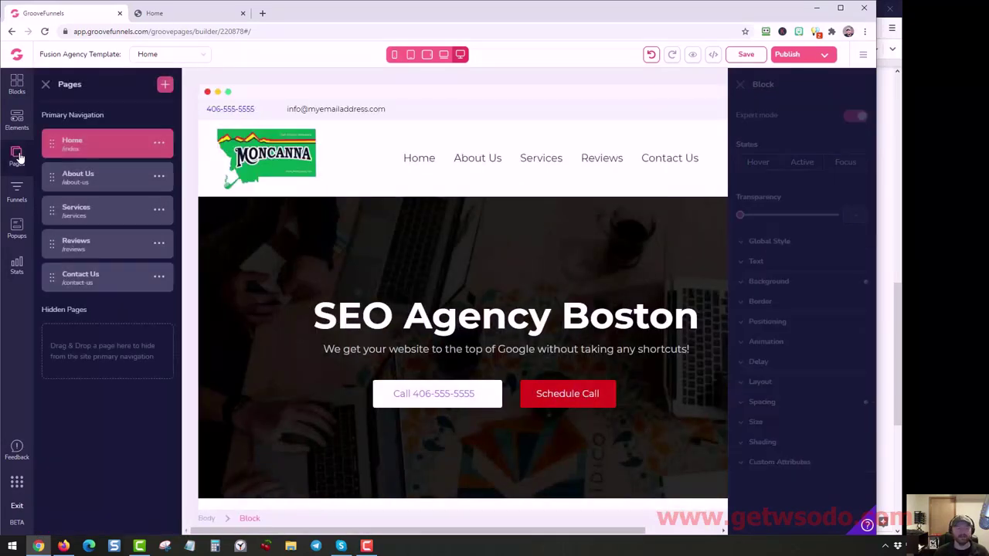
click(75, 184)
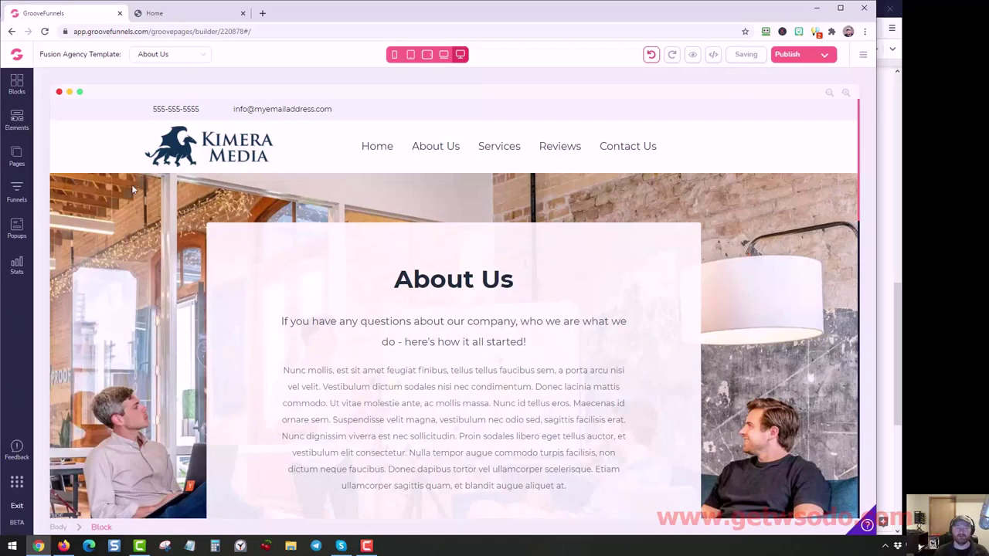
click(217, 150)
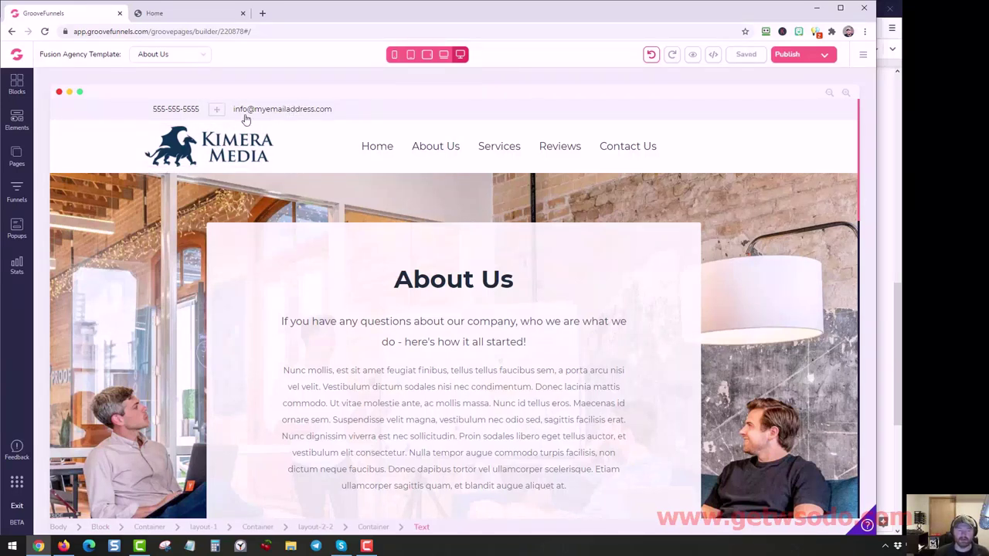
scroll(177, 190, down, 1)
scroll(177, 190, down, 8)
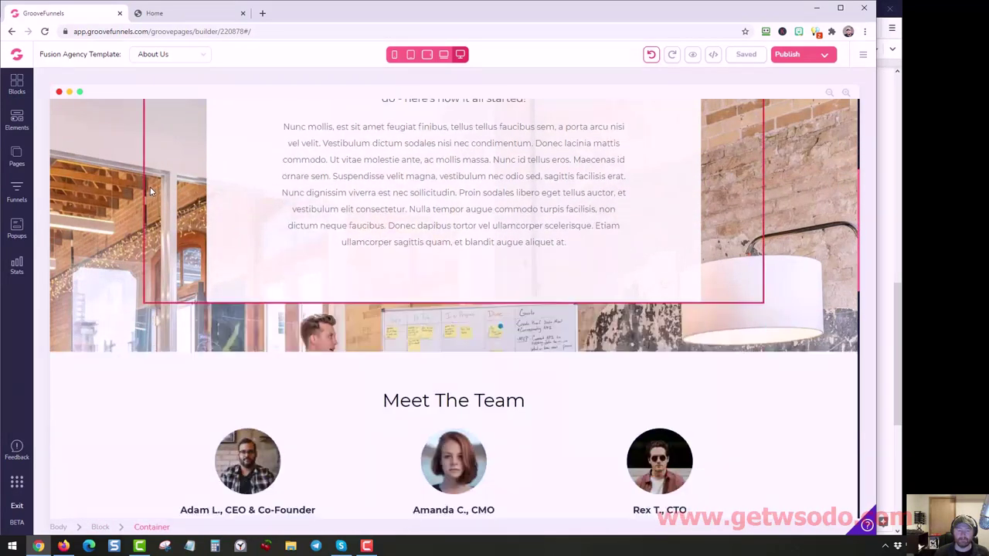
scroll(150, 190, down, 7)
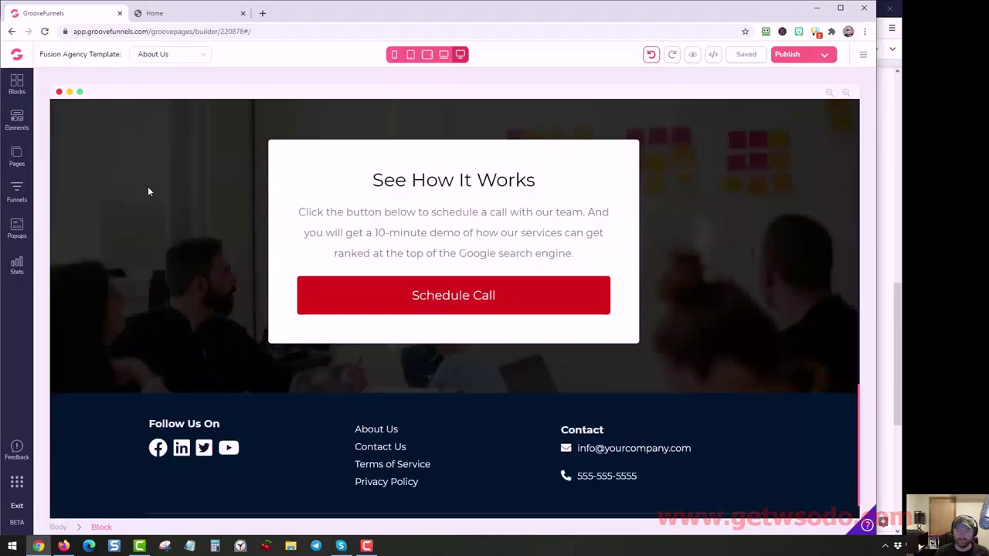
scroll(147, 192, up, 7)
scroll(152, 194, up, 8)
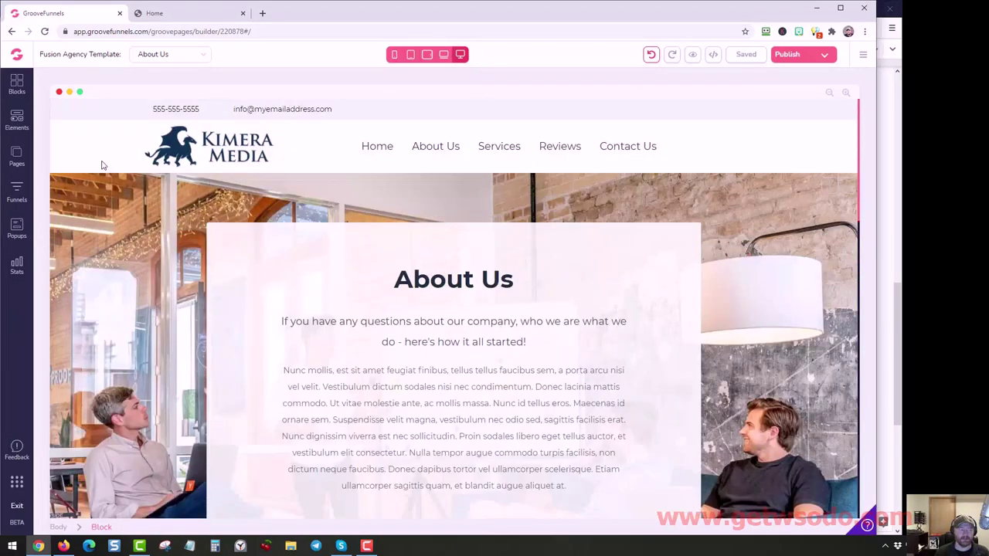
Step: Open the Services page and look through its service list, benefits, client testimonial, call to action and footer
click(17, 157)
click(115, 209)
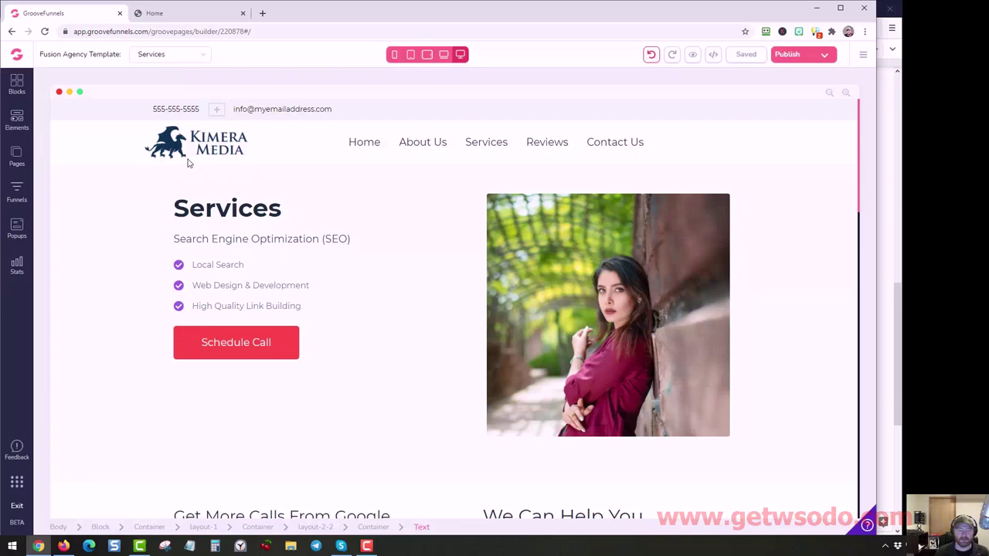
scroll(146, 213, down, 2)
scroll(147, 221, down, 5)
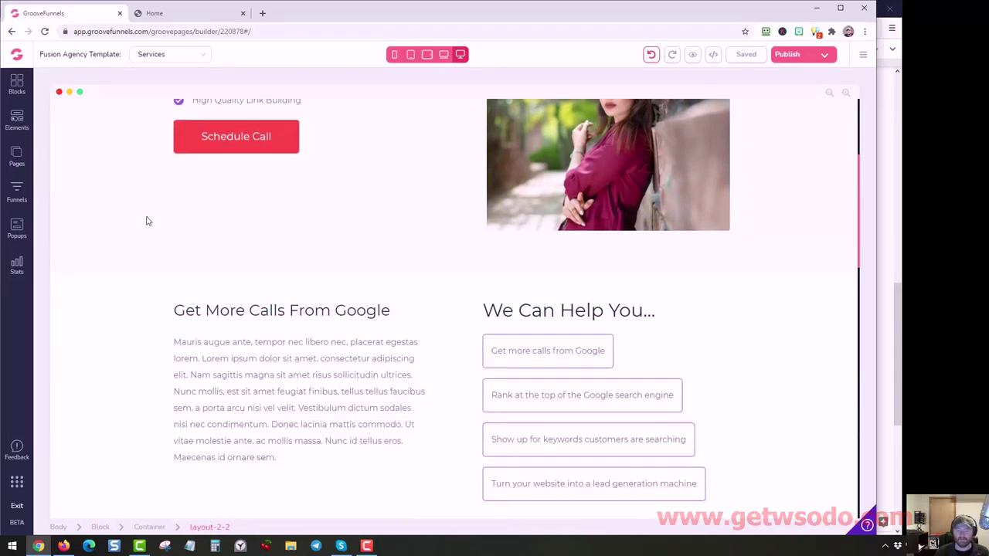
scroll(151, 220, down, 3)
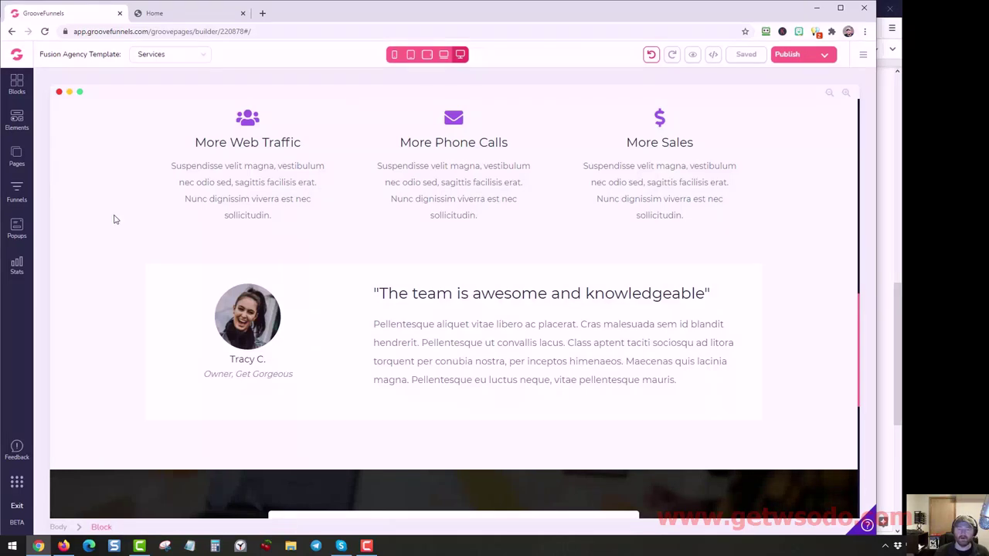
scroll(114, 215, down, 1)
scroll(115, 214, down, 1)
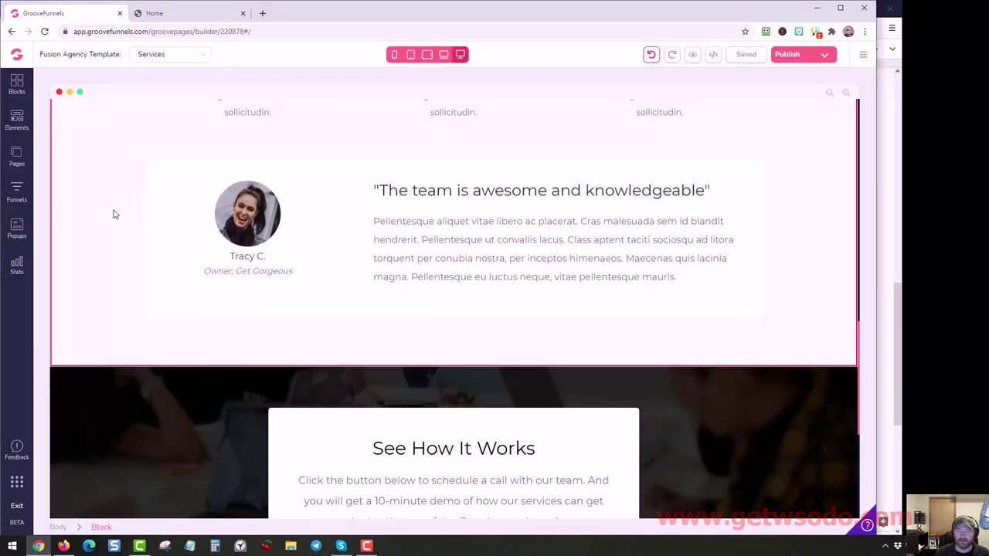
scroll(113, 214, up, 2)
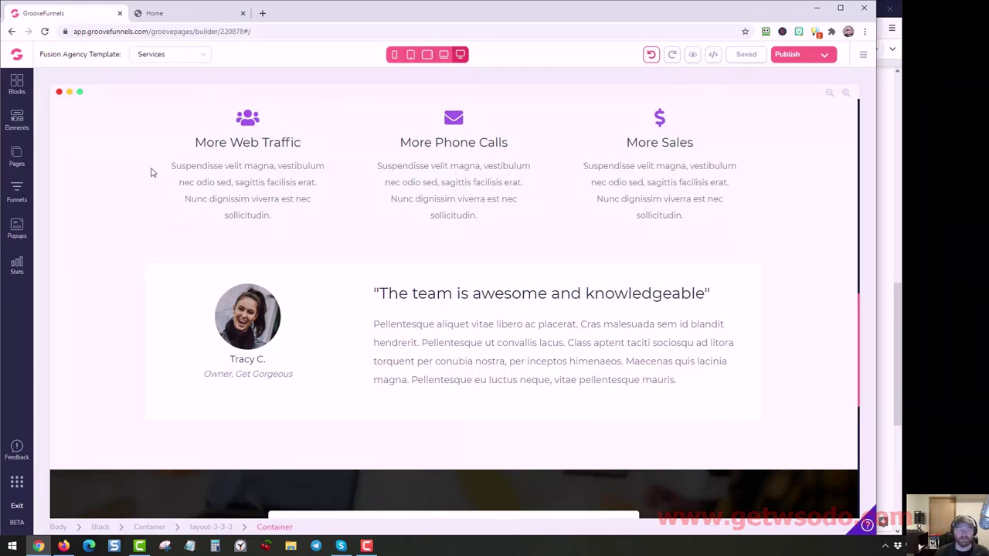
scroll(150, 171, down, 2)
scroll(151, 173, down, 5)
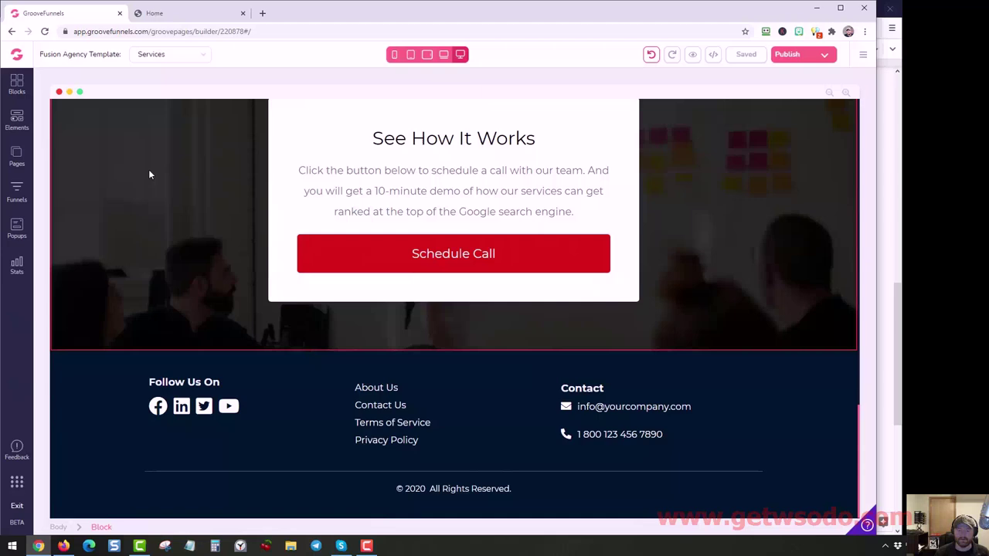
Step: Open the Reviews page and look through its headline, Projects We Are Proud Of cards, client quotes and call to action
click(17, 156)
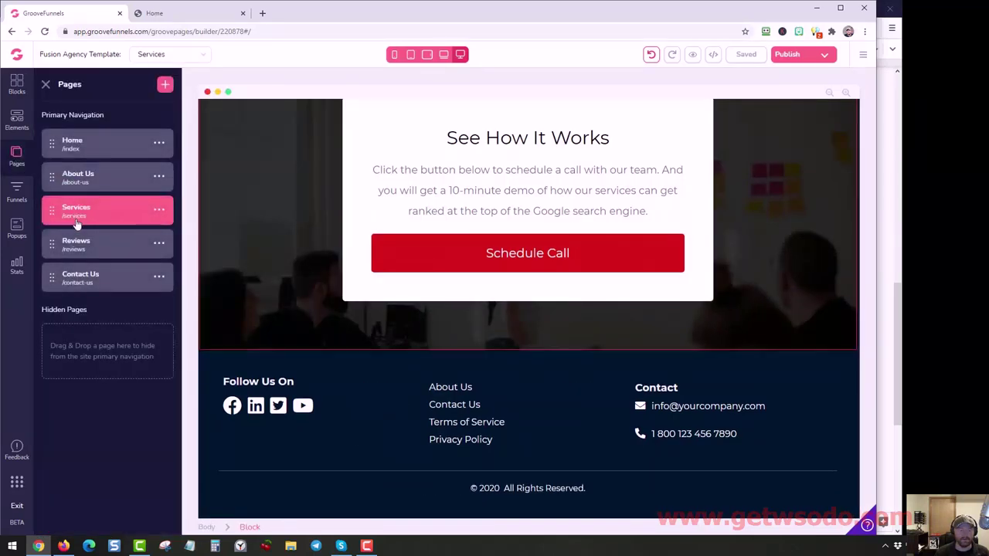
click(77, 244)
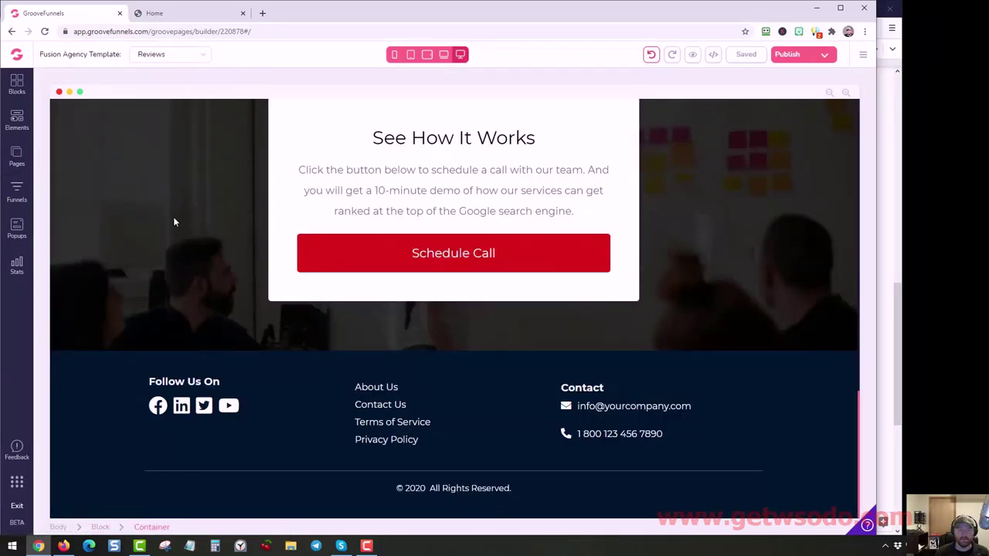
scroll(173, 221, up, 15)
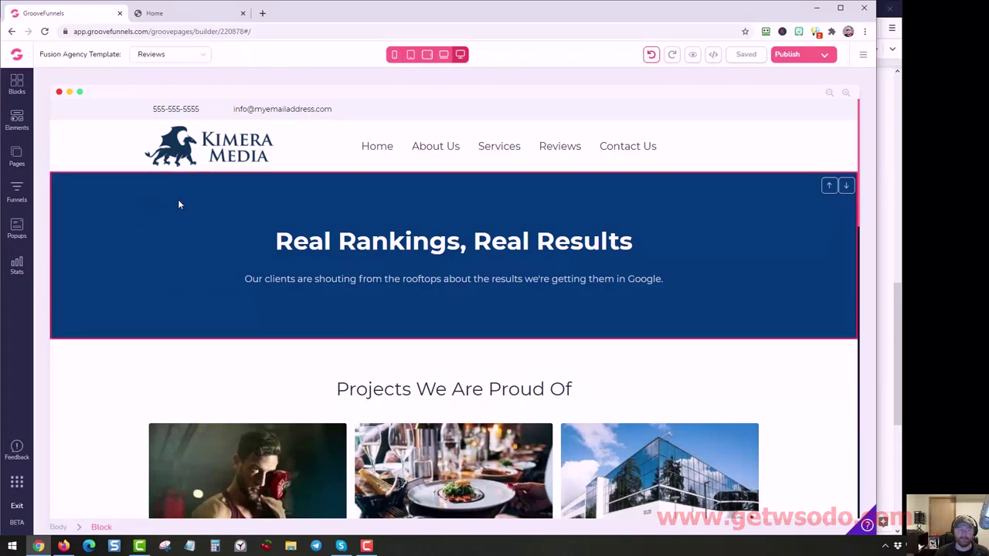
scroll(153, 195, down, 3)
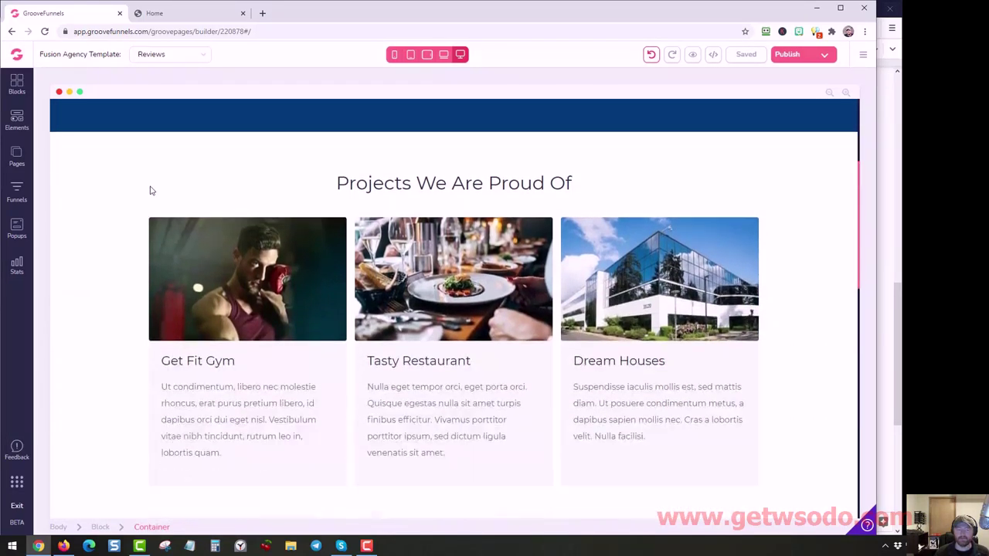
scroll(151, 190, down, 2)
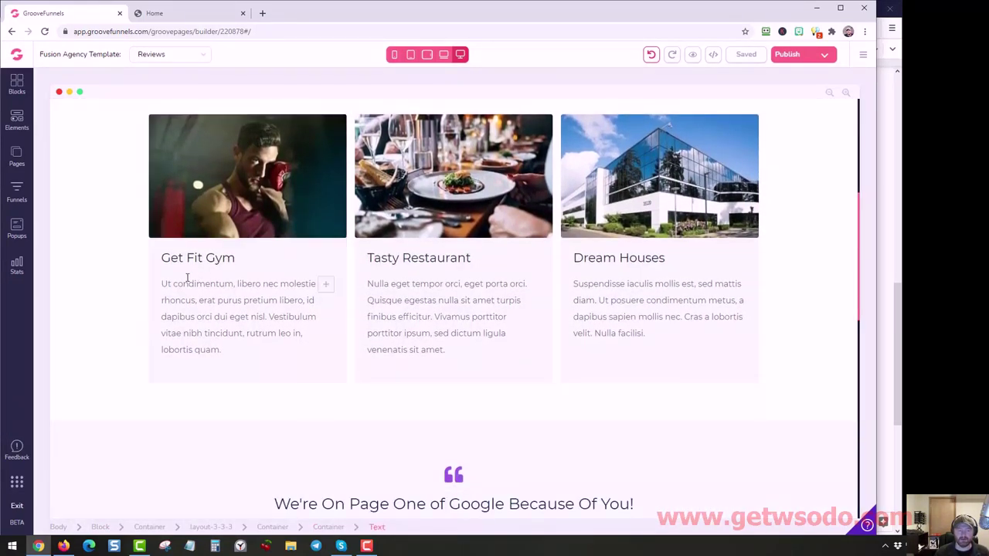
scroll(510, 255, up, 2)
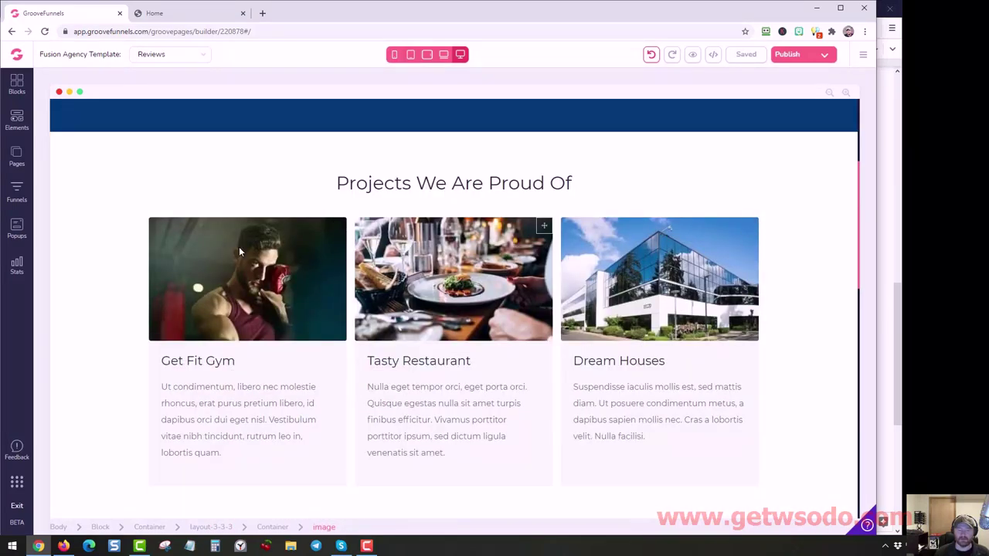
scroll(191, 263, down, 3)
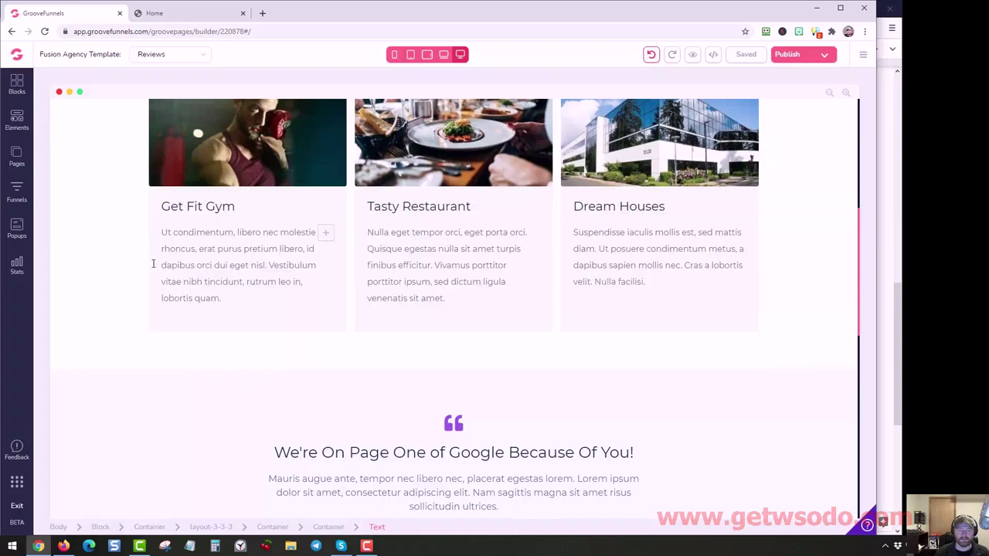
scroll(153, 263, down, 8)
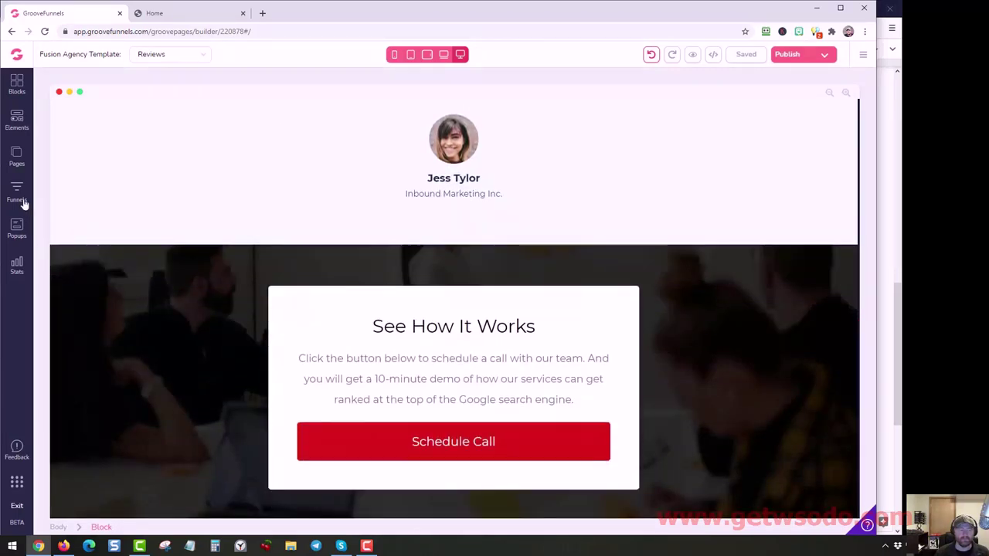
Step: Open the Contact Us page and go past the contact details to the embedded Google map
click(17, 158)
click(78, 282)
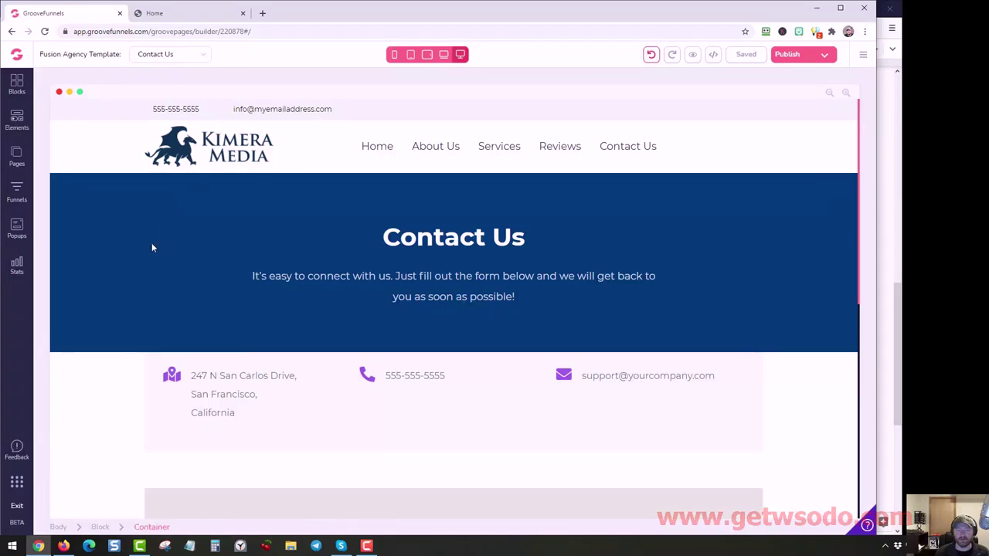
scroll(105, 253, down, 2)
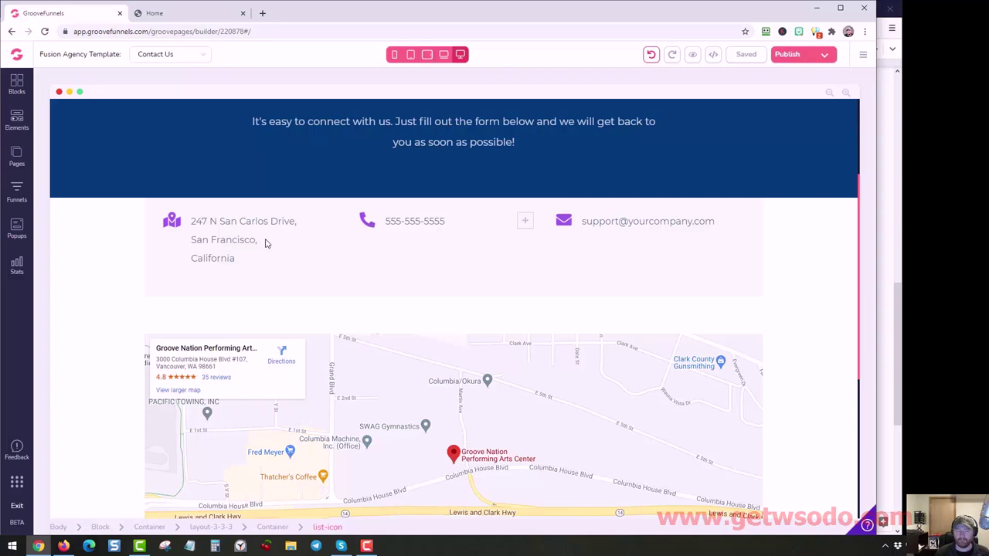
scroll(126, 270, down, 2)
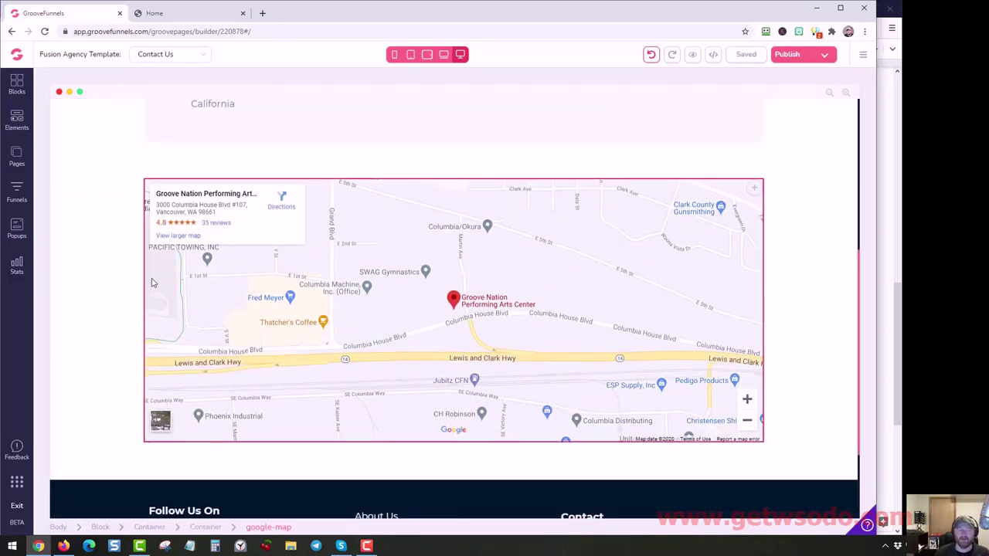
Step: Set the Contact Us page's Google map location to "mcdonalds" and update the map
click(152, 282)
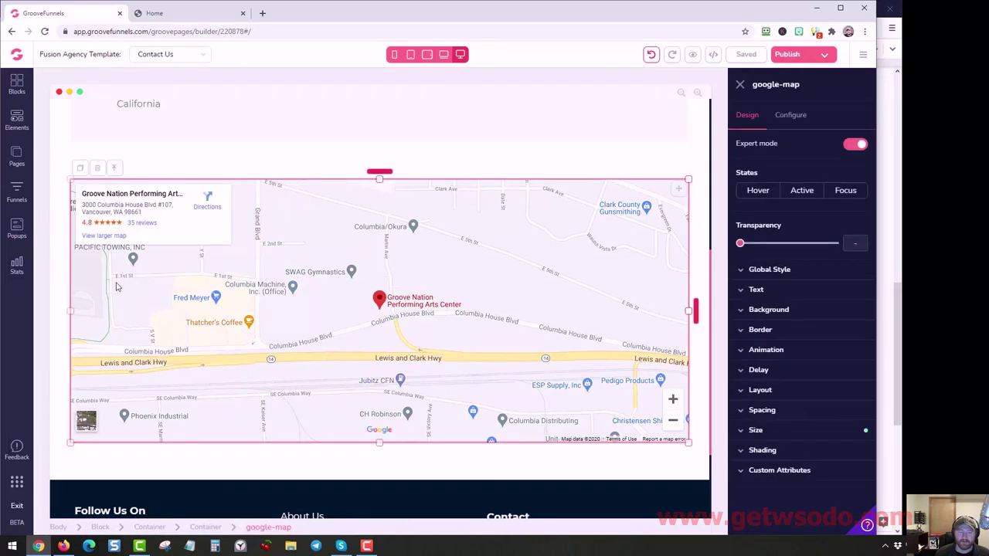
click(797, 117)
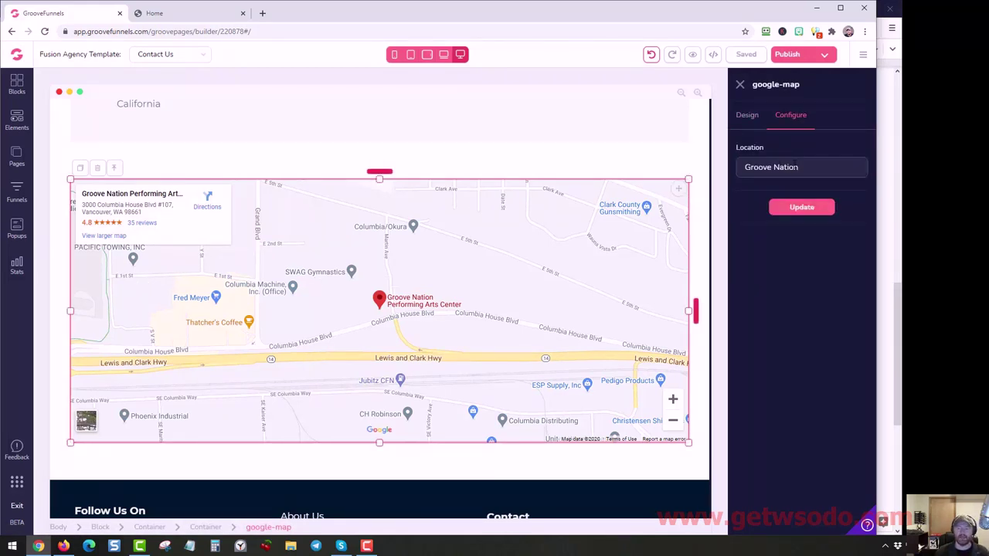
key(ctrl+shift+Left)
key(ctrl+shift+Left)
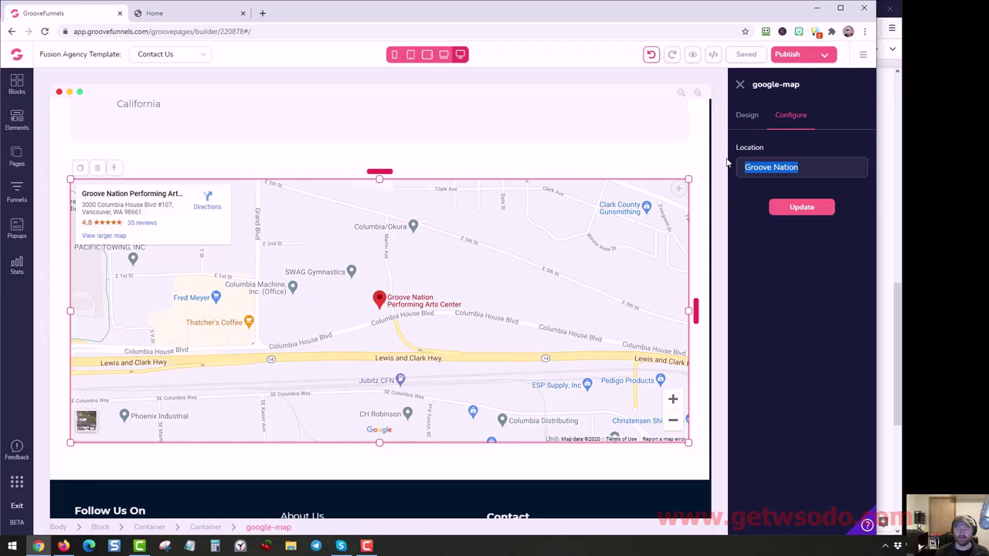
text(mc)
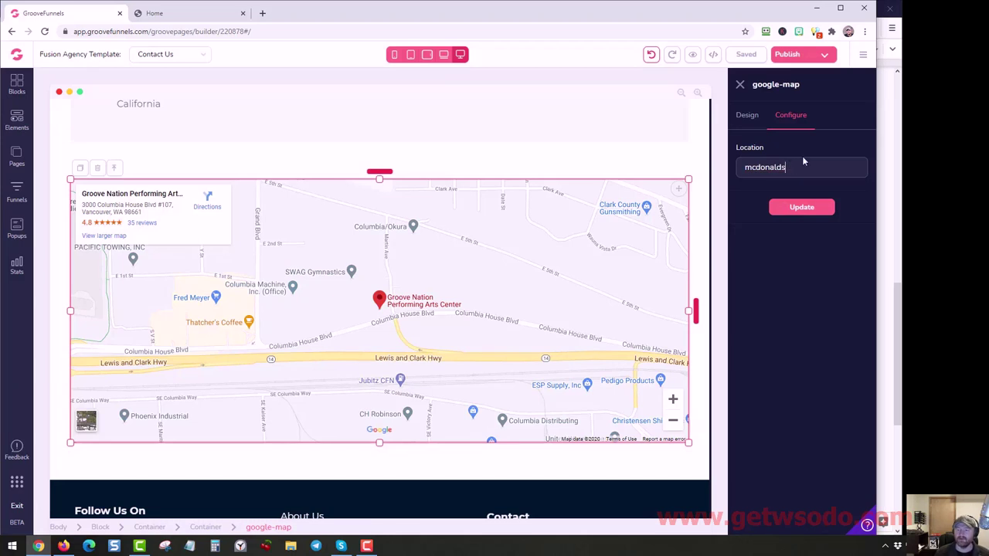
text(donalds)
click(822, 210)
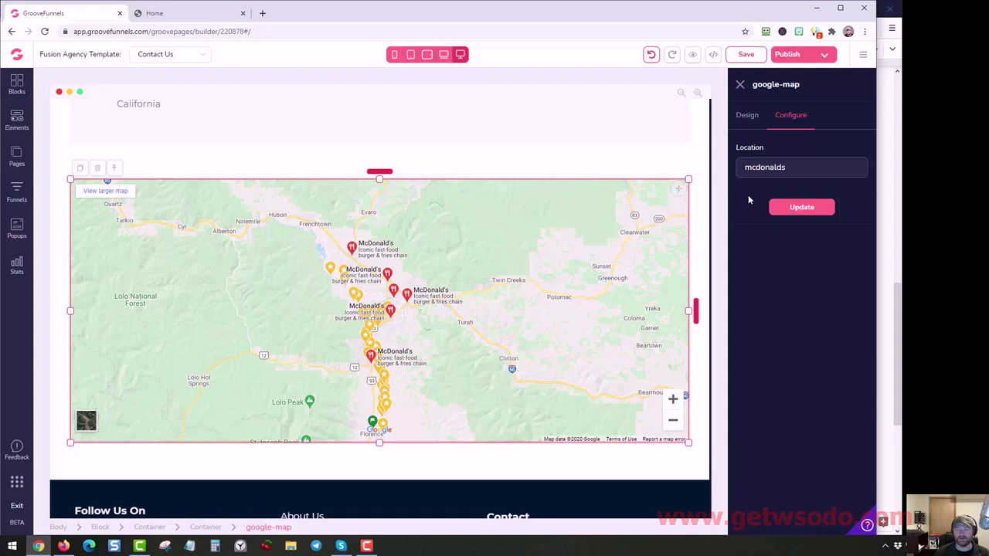
double_click(765, 167)
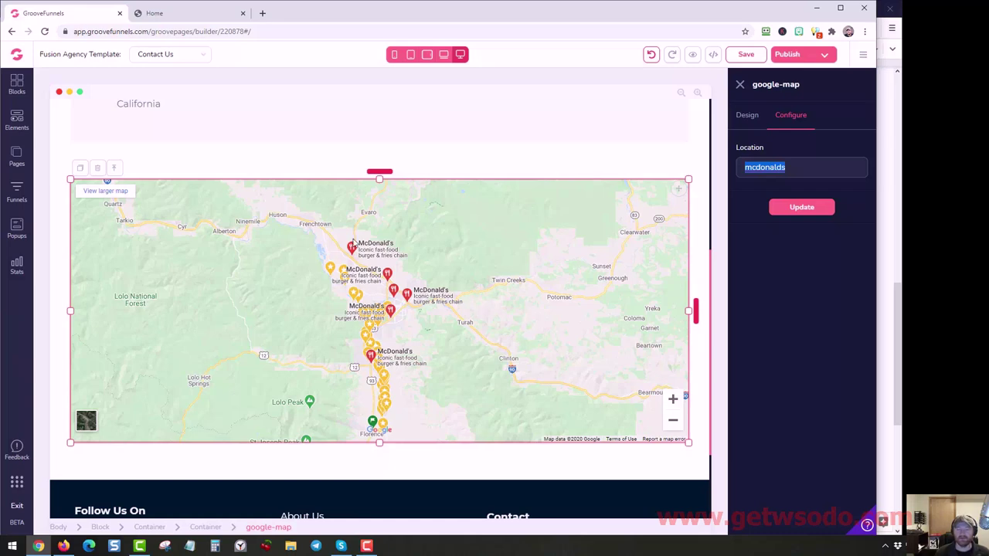
Step: Set the Contact Us page's Google map location to "boston", update the map and deselect it
click(83, 158)
scroll(155, 333, down, 2)
scroll(107, 327, up, 2)
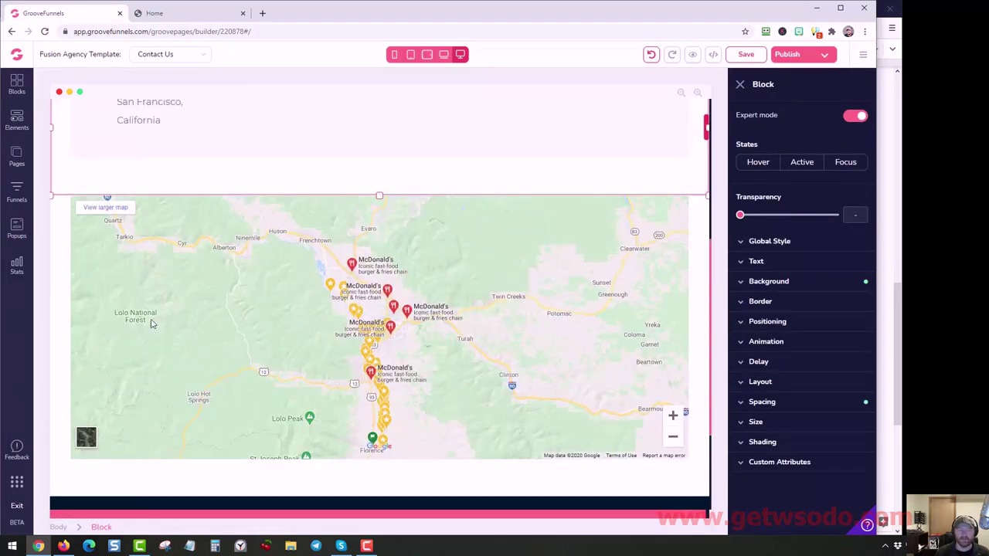
click(107, 327)
click(790, 115)
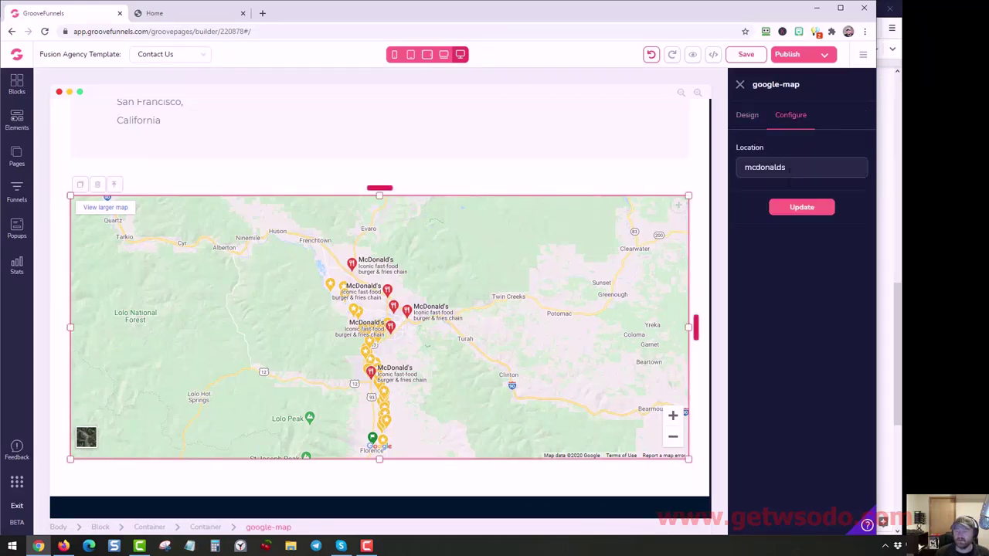
double_click(786, 167)
text(boston)
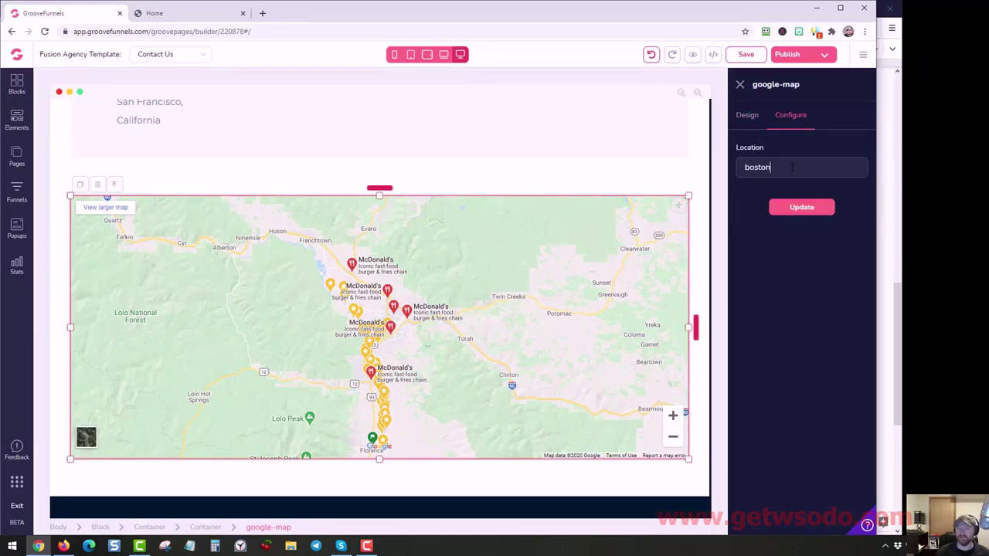
click(802, 208)
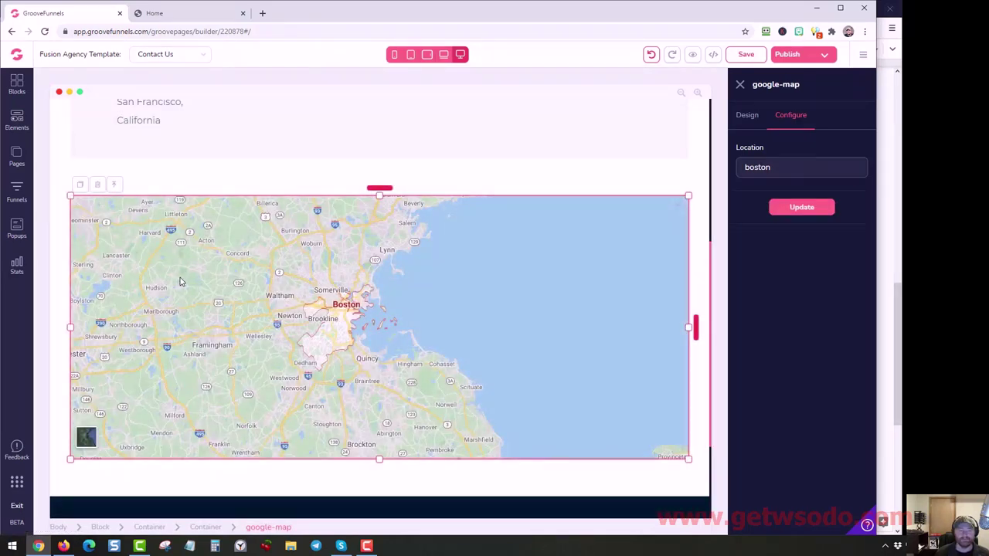
click(59, 248)
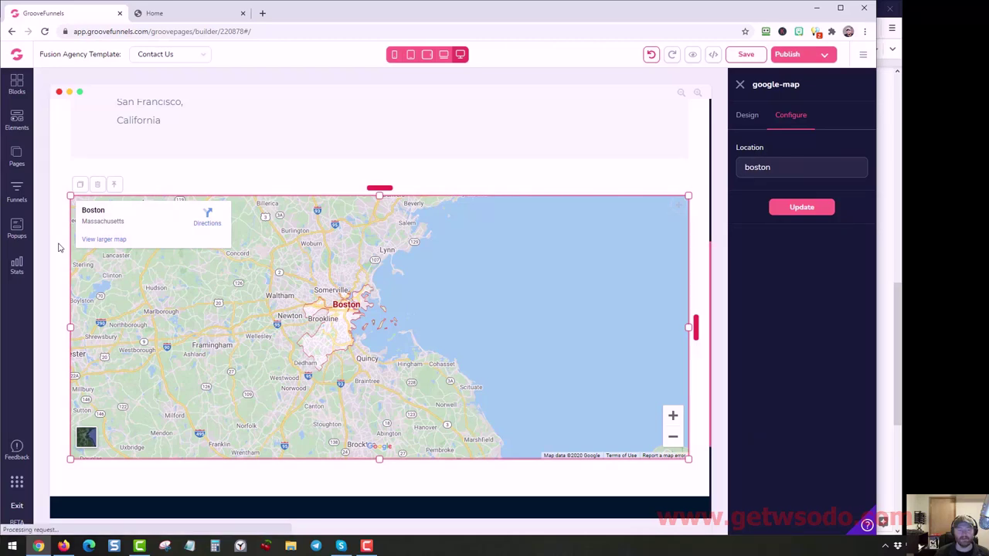
Step: Return to the top of the Contact Us page and switch to editing the Home page
scroll(185, 297, up, 4)
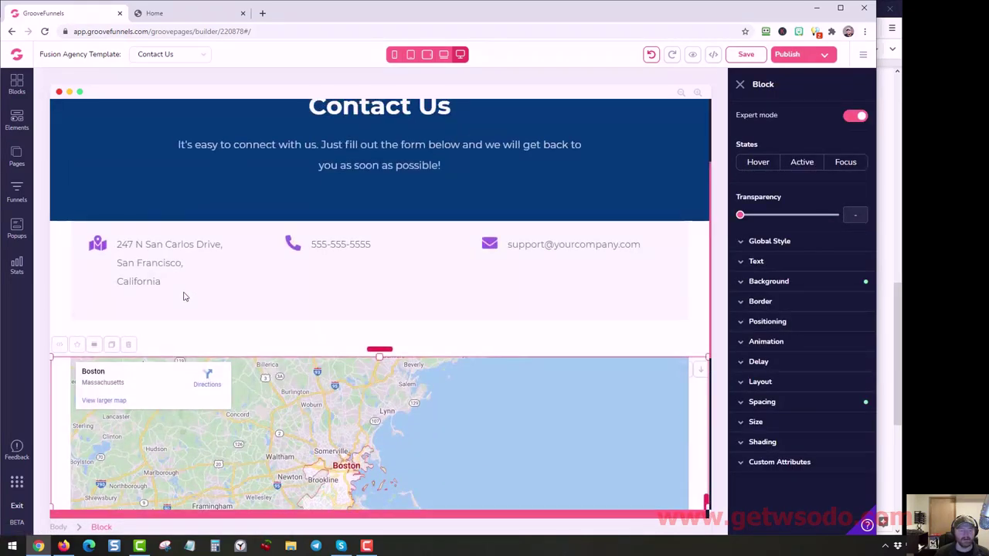
click(16, 157)
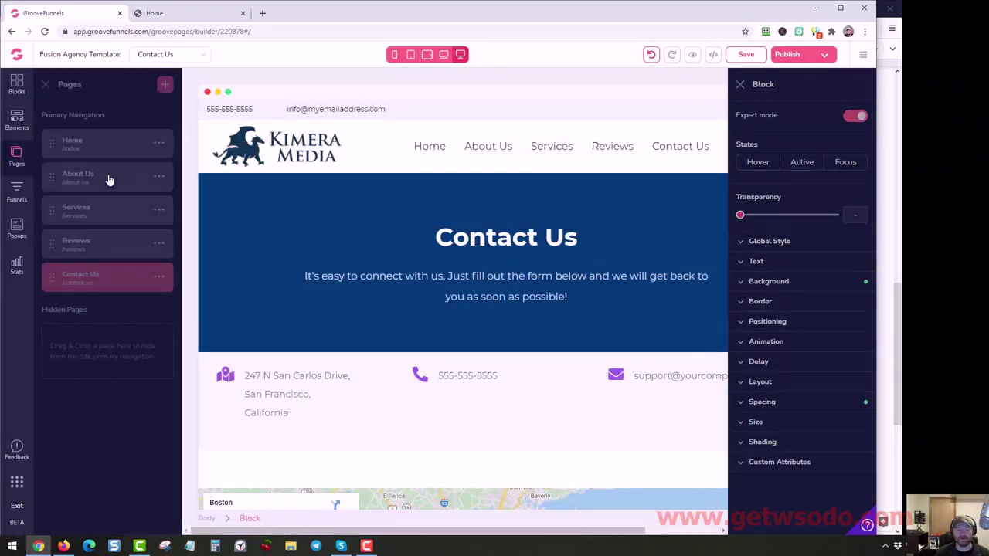
click(78, 153)
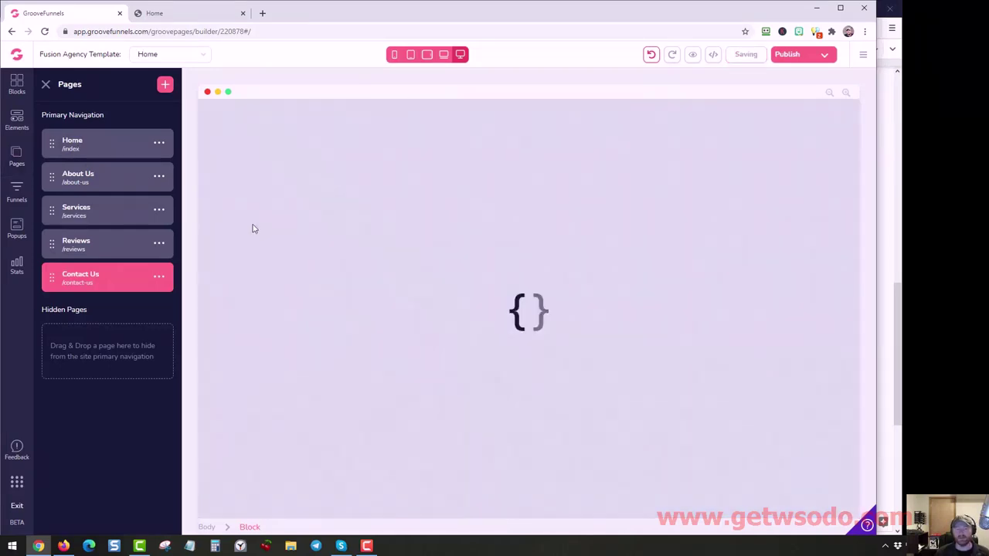